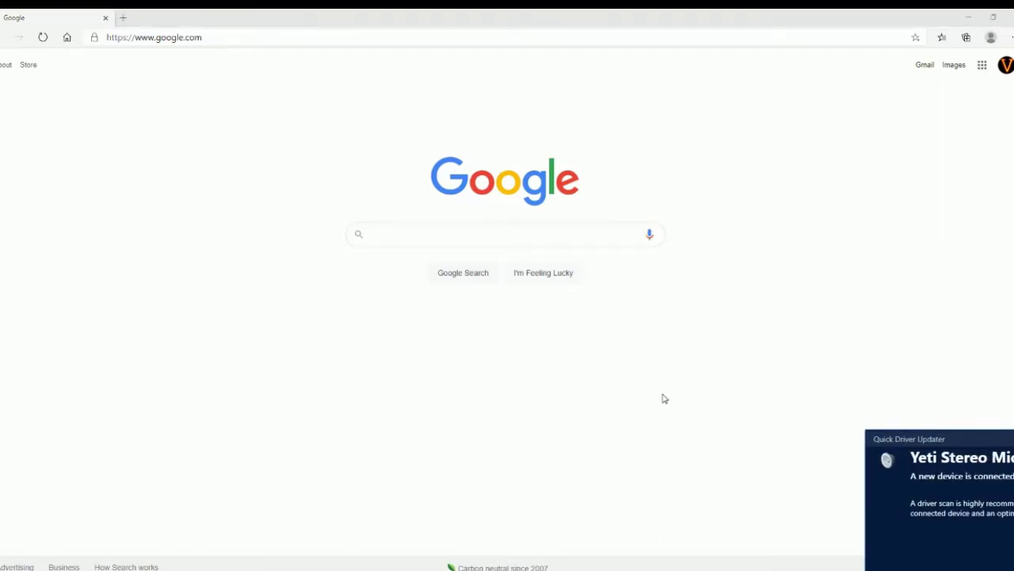
# Step: Dismiss the driver updater notification and search Google for "unity download"
pyautogui.click(1012, 438)
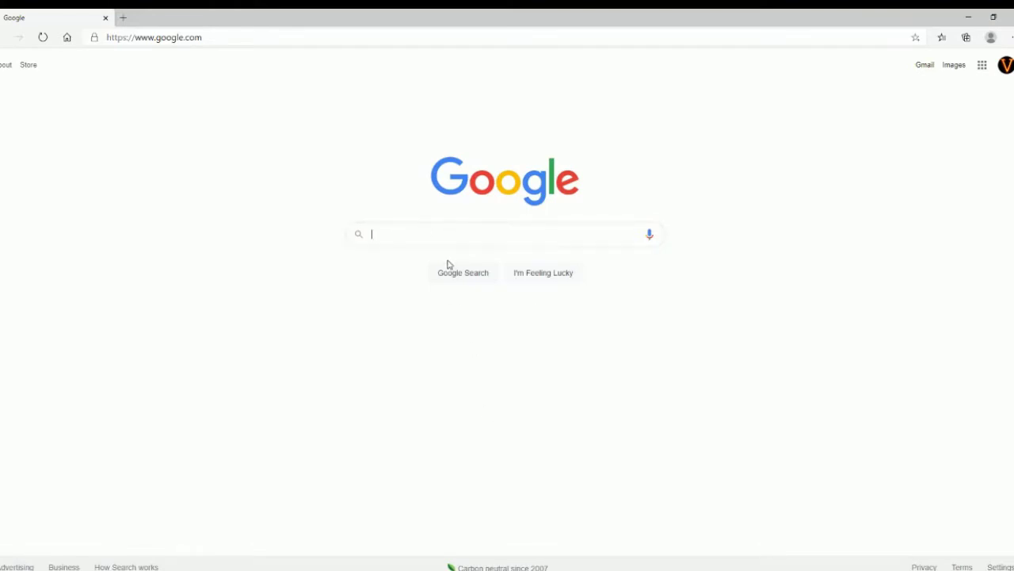
pyautogui.write('unity')
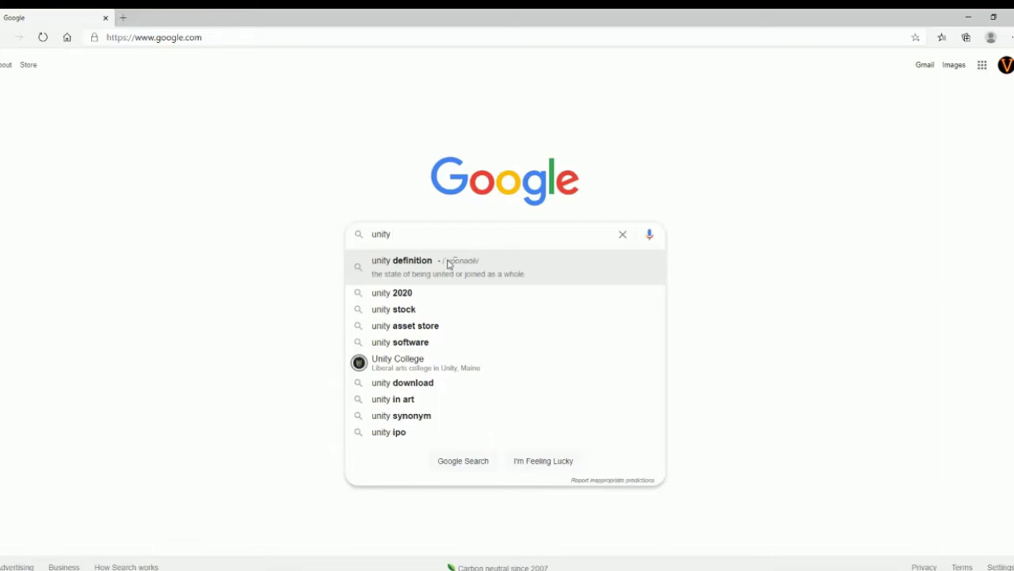
pyautogui.write('dow')
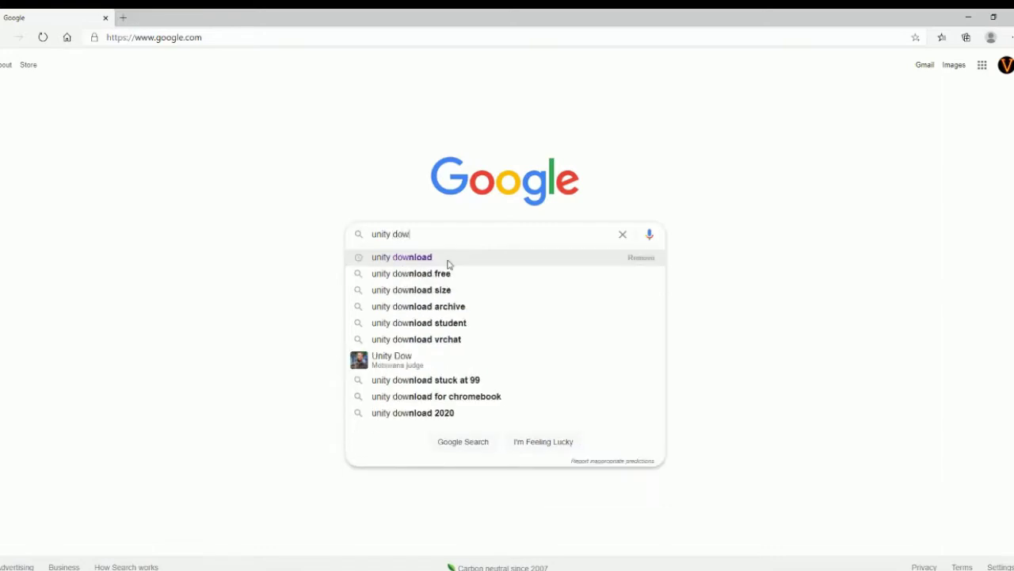
pyautogui.write('n')
pyautogui.click(448, 261)
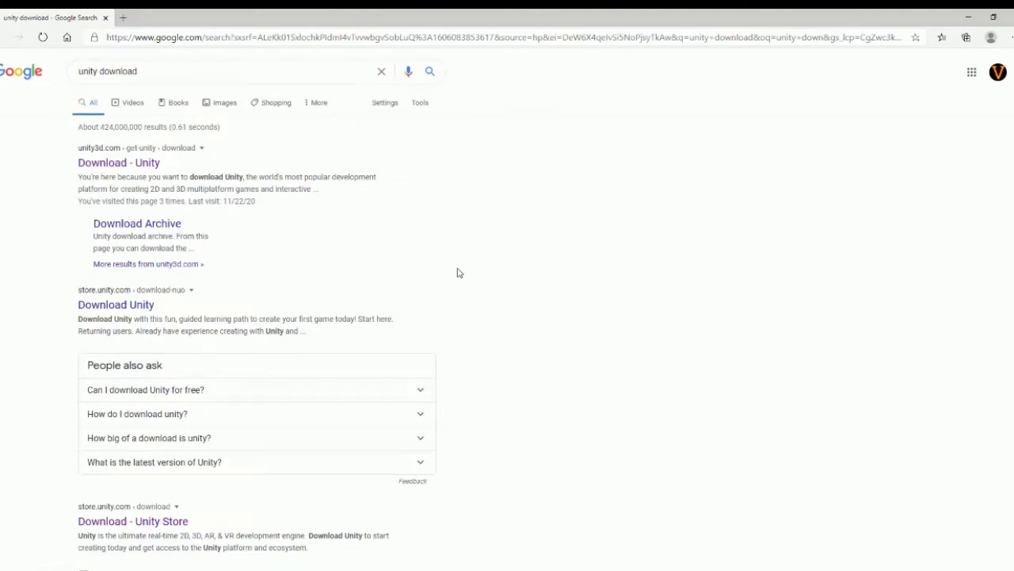
# Step: Open the unity3d.com download page from the search results and download the Unity Hub installer
pyautogui.scroll(-5, 482, 251)
pyautogui.scroll(5, 460, 251)
pyautogui.click(129, 164)
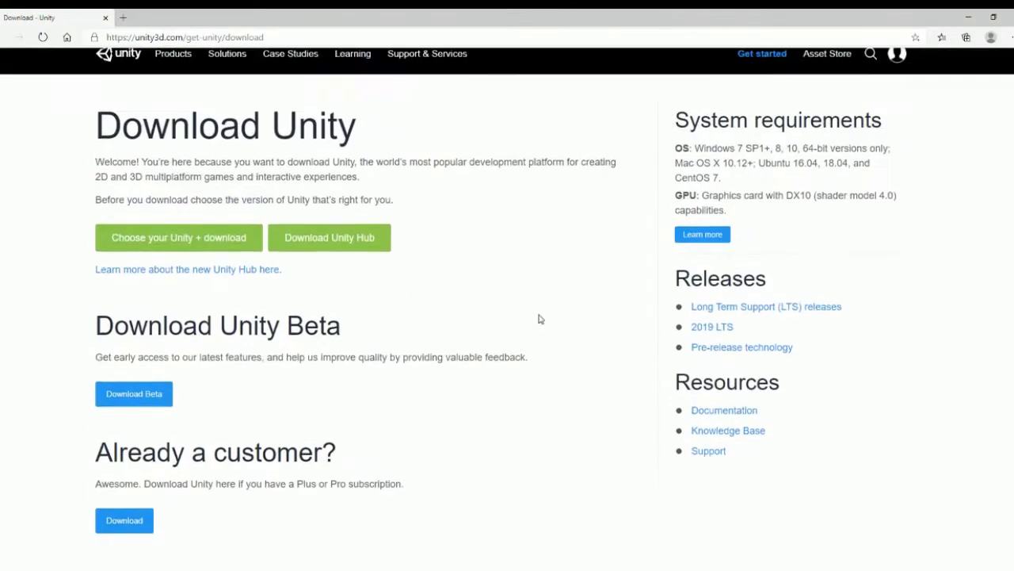
pyautogui.scroll(-3, 476, 325)
pyautogui.scroll(3, 455, 328)
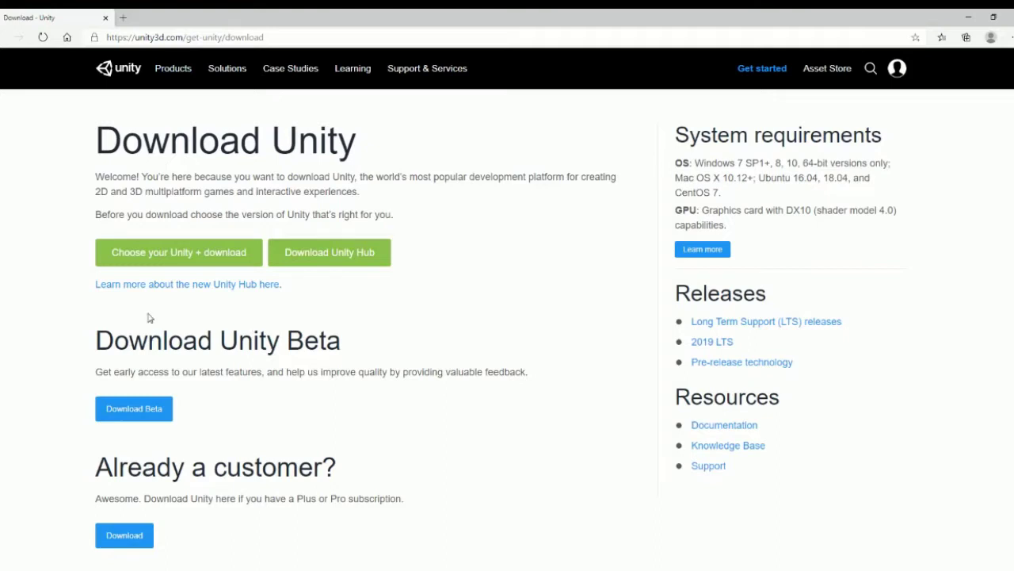
pyautogui.click(338, 252)
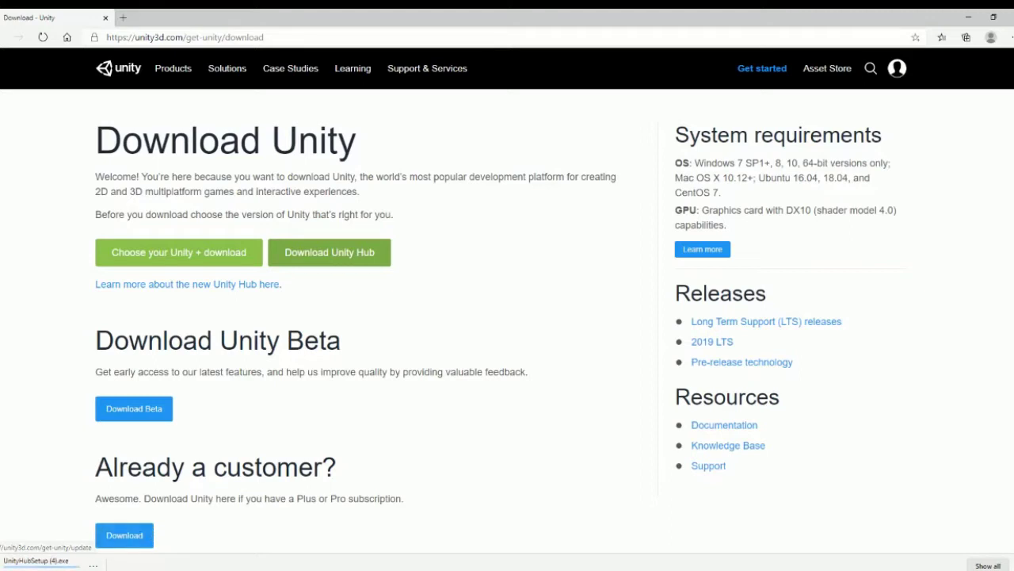
# Step: Launch the downloaded UnityHubSetup installer and accept its license agreement
pyautogui.click(92, 565)
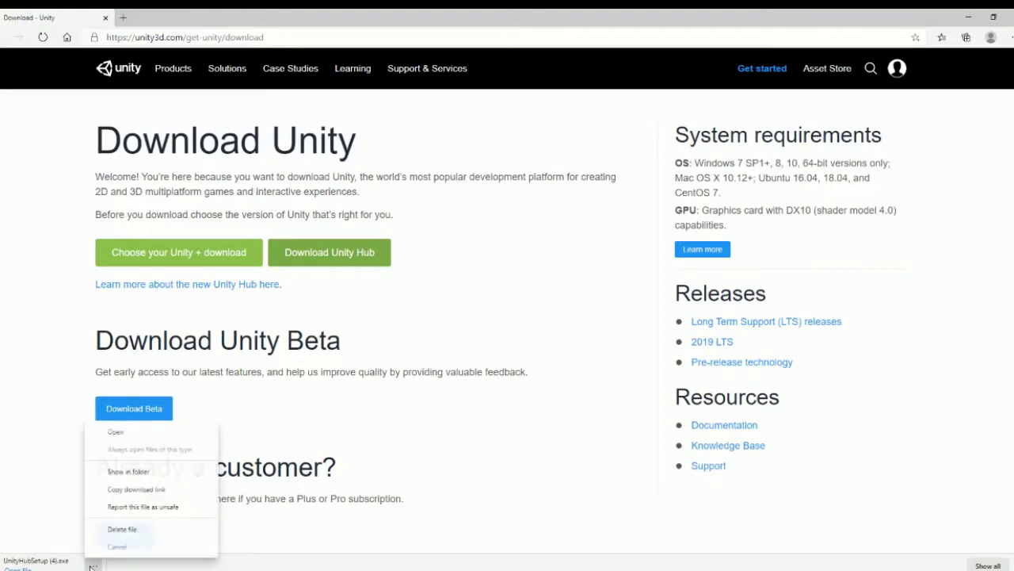
pyautogui.click(111, 432)
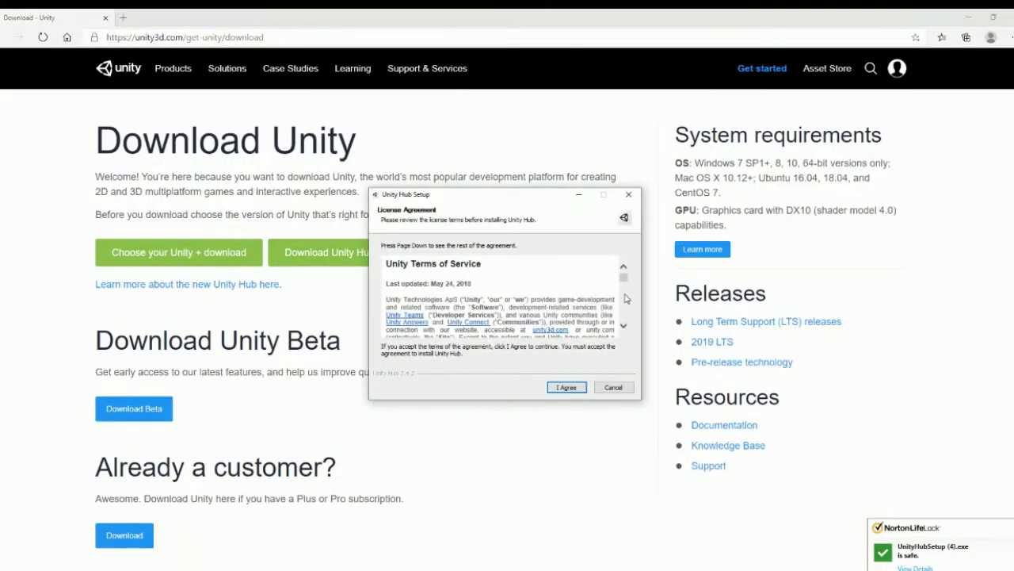
pyautogui.moveTo(624, 279)
pyautogui.mouseDown()
pyautogui.moveTo(617, 333)
pyautogui.moveTo(623, 273)
pyautogui.mouseUp()
pyautogui.click(566, 387)
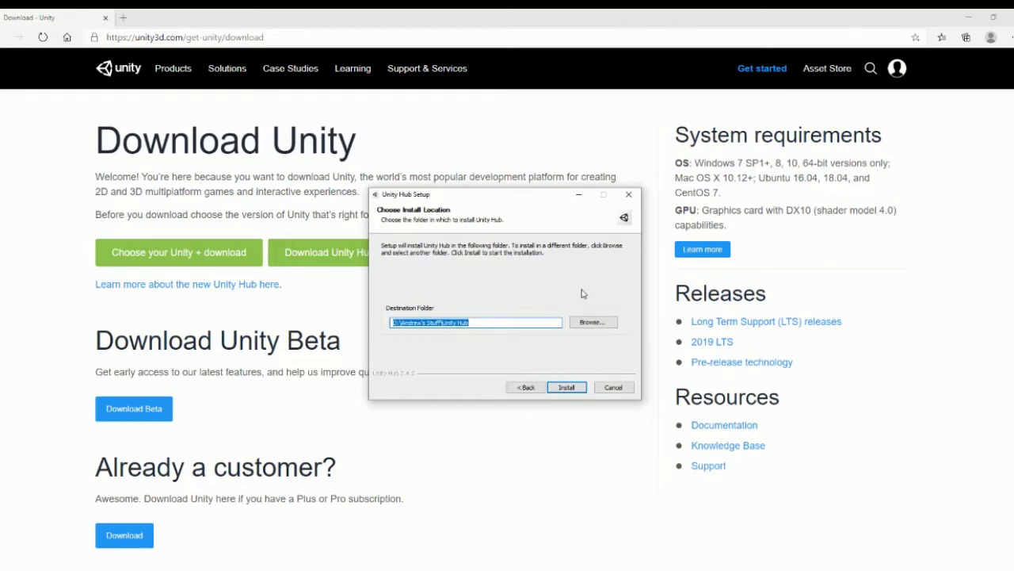
# Step: Install Unity Hub in the default destination folder, allowing the running copy to close, and finish setup with Run Unity Hub enabled
pyautogui.click(567, 387)
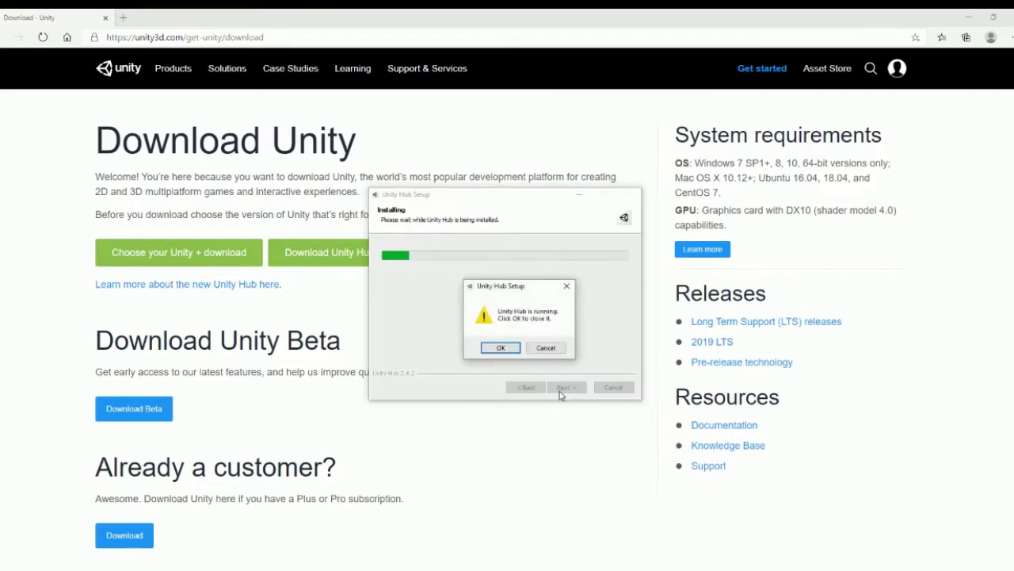
pyautogui.click(501, 349)
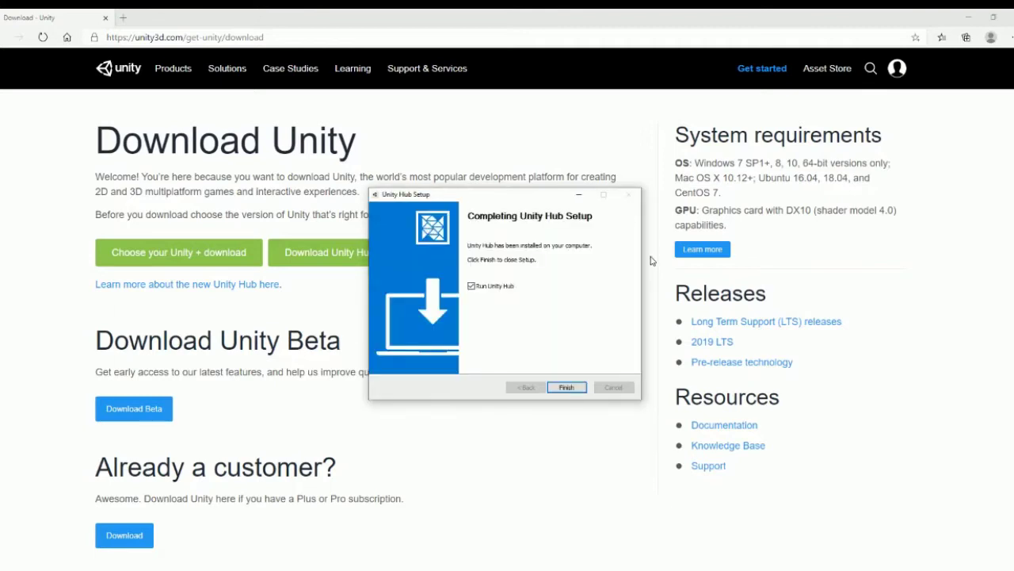
pyautogui.click(473, 289)
pyautogui.click(473, 287)
pyautogui.click(571, 387)
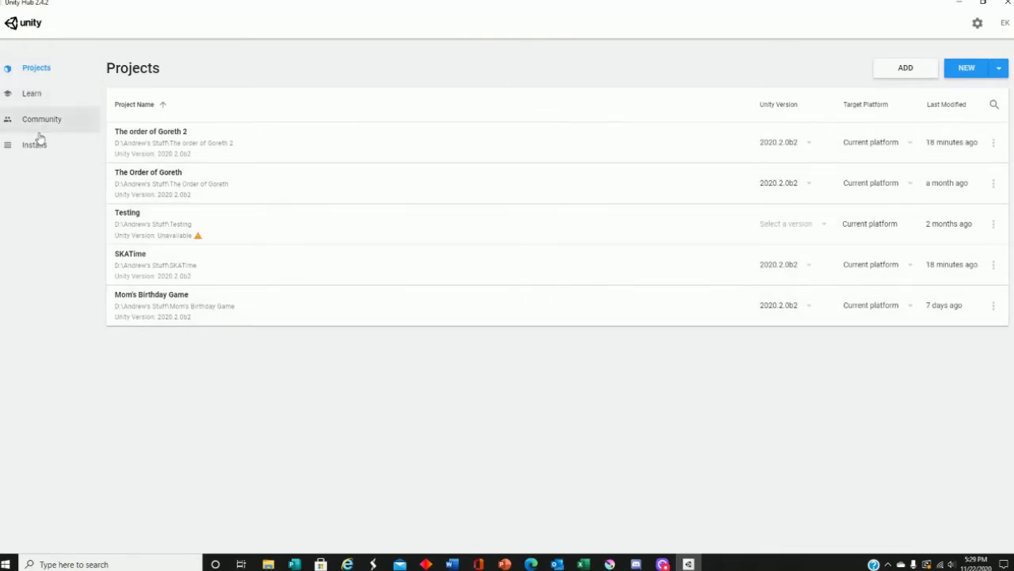
# Step: Look through the Learn section's projects and tutorials and the Community resources in Unity Hub
pyautogui.click(45, 95)
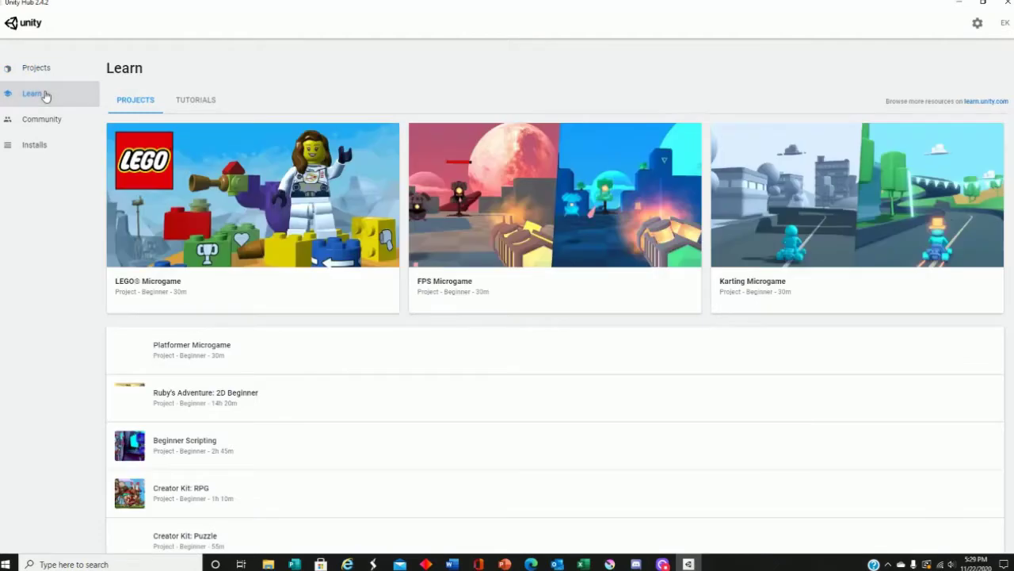
pyautogui.scroll(-1, 486, 171)
pyautogui.scroll(-1, 193, 163)
pyautogui.scroll(-1, 208, 222)
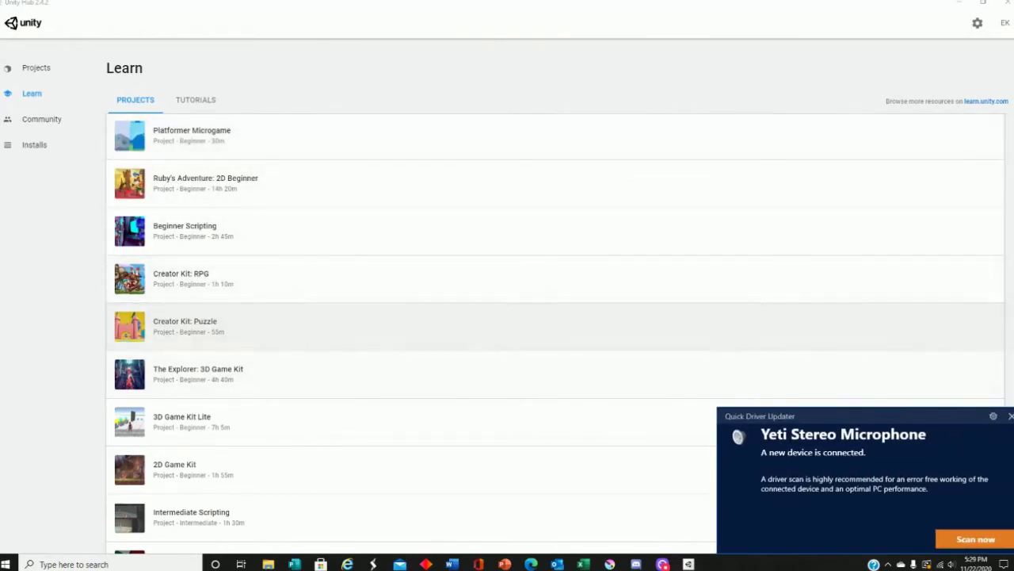
pyautogui.click(1011, 415)
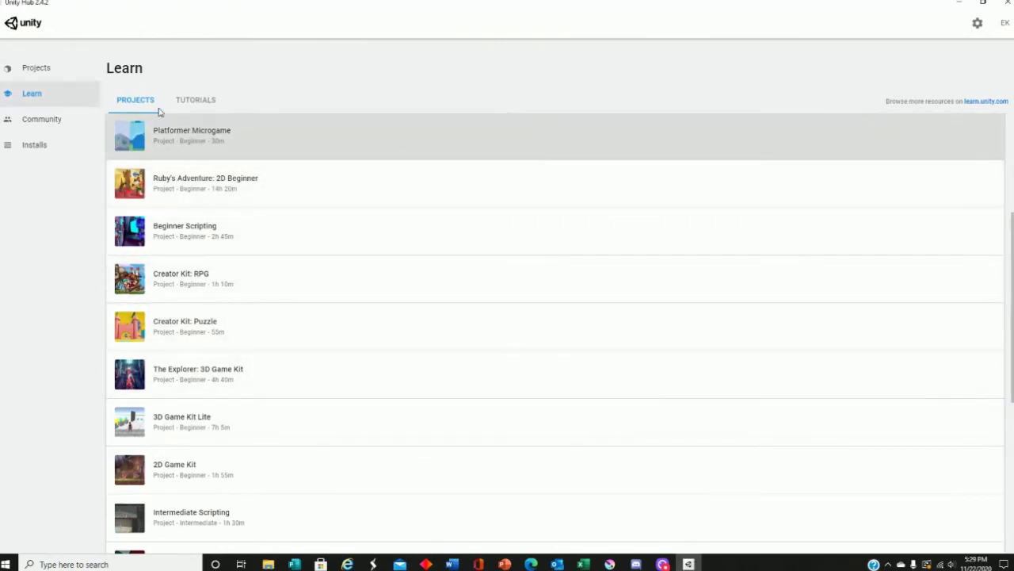
pyautogui.scroll(-3, 249, 275)
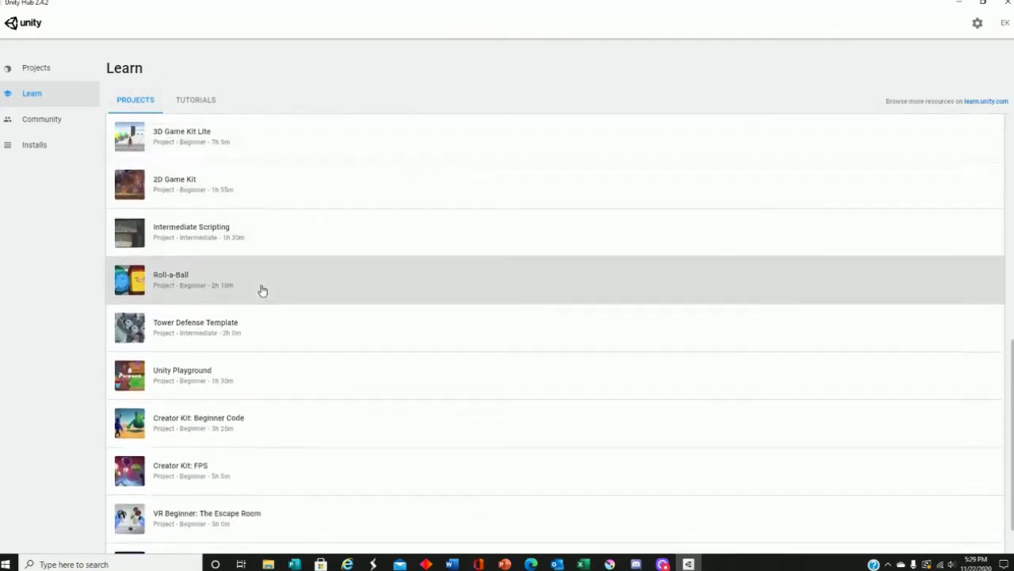
pyautogui.scroll(6, 265, 344)
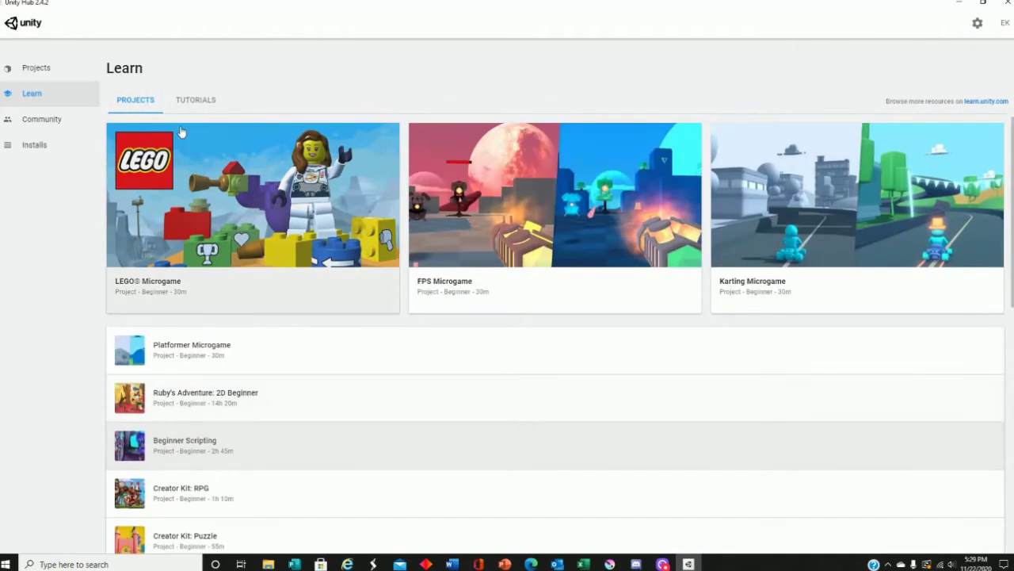
pyautogui.click(199, 101)
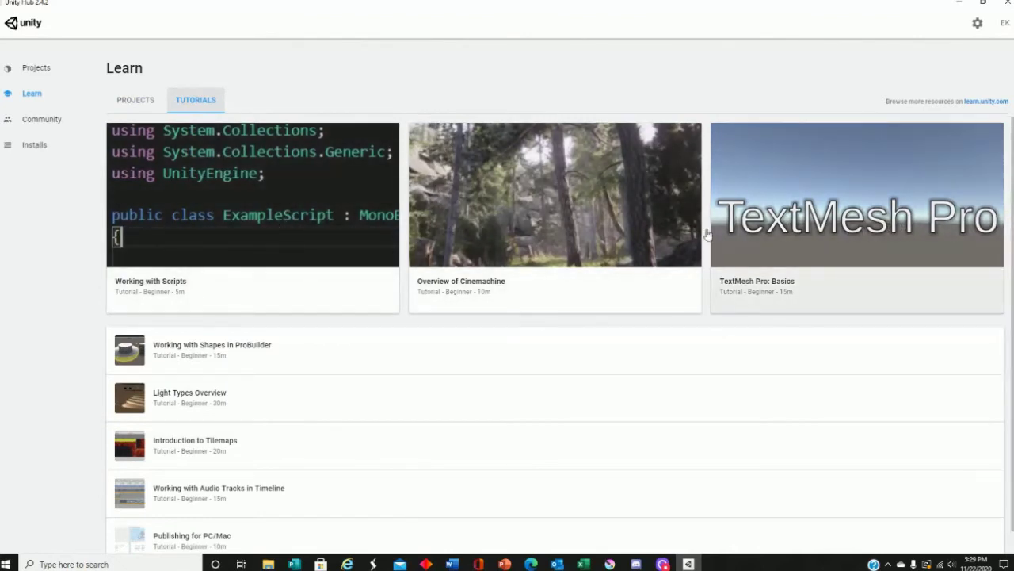
pyautogui.scroll(-1, 670, 261)
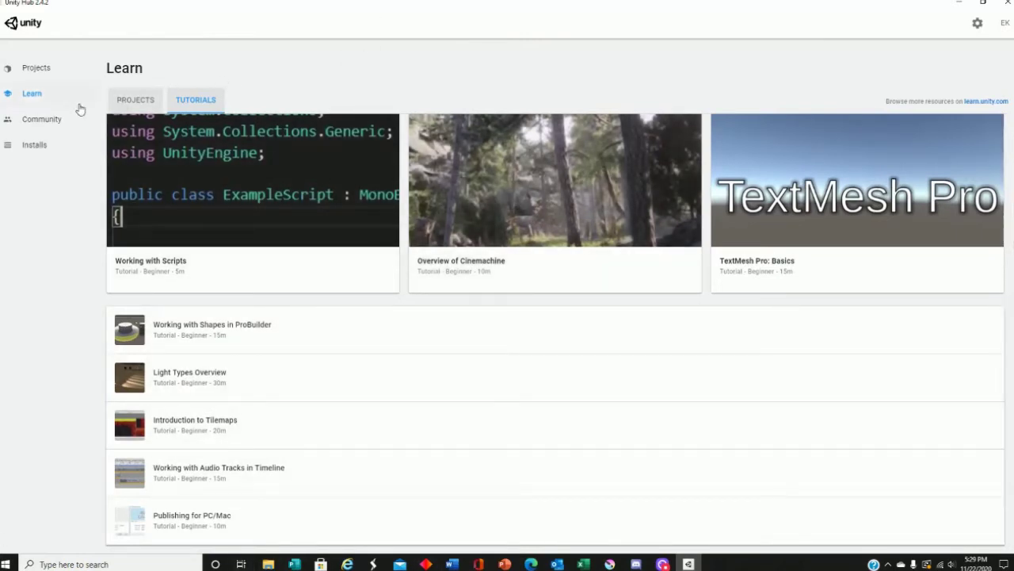
pyautogui.click(135, 100)
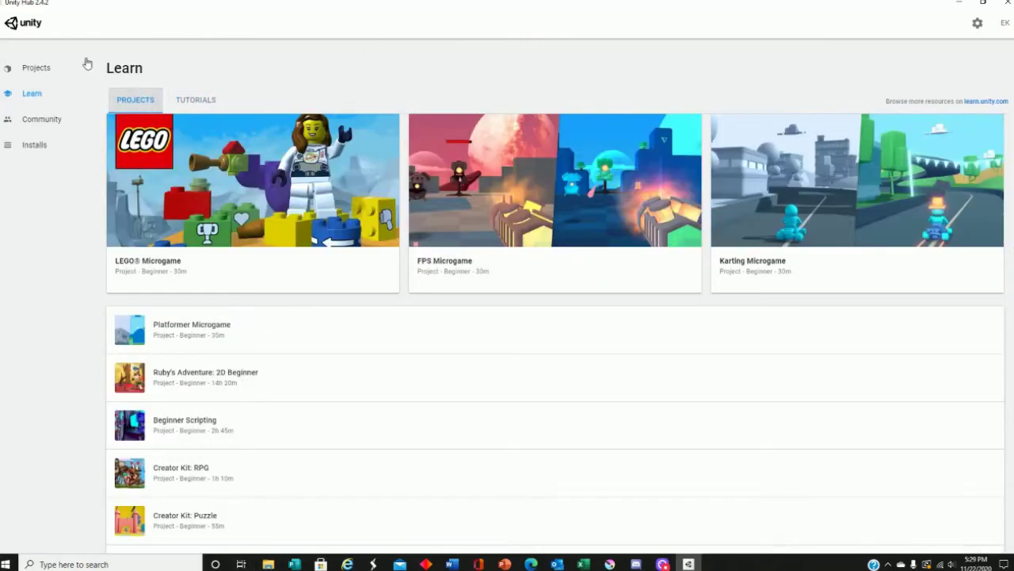
pyautogui.click(29, 127)
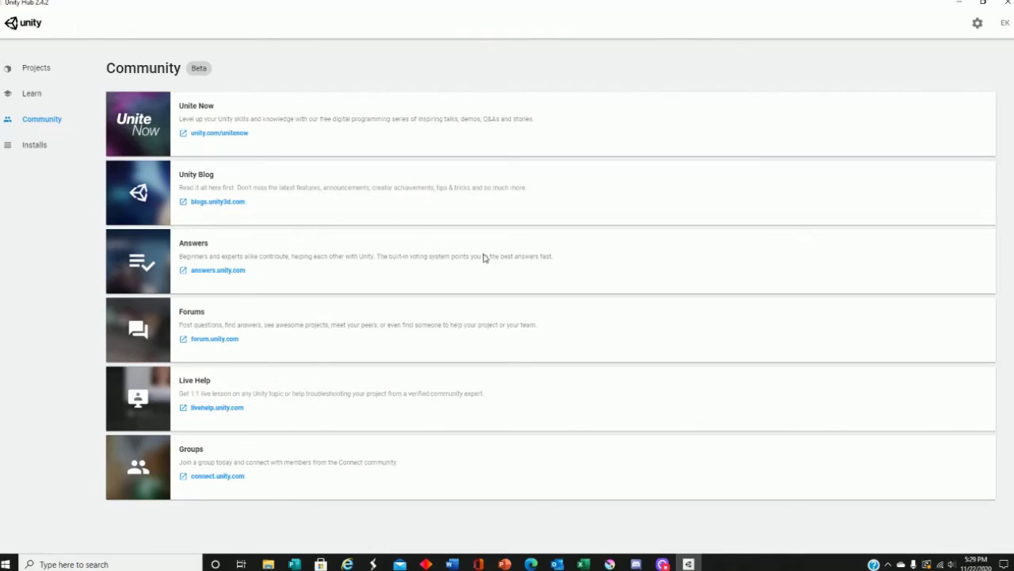
# Step: Review the installed Unity versions and the options offered for 2020.2.0b2 and 2018.4.20f1
pyautogui.click(25, 152)
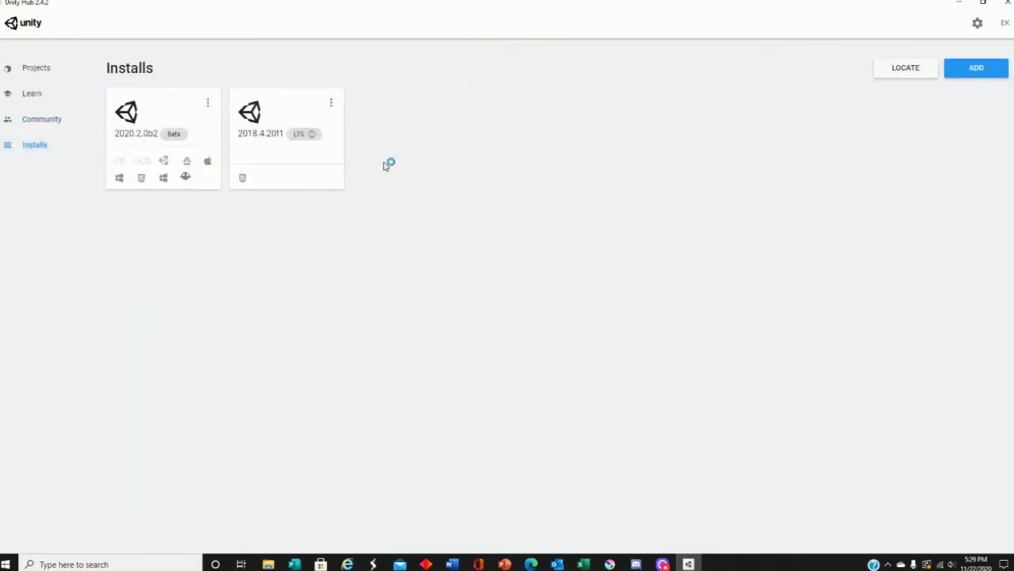
pyautogui.click(333, 105)
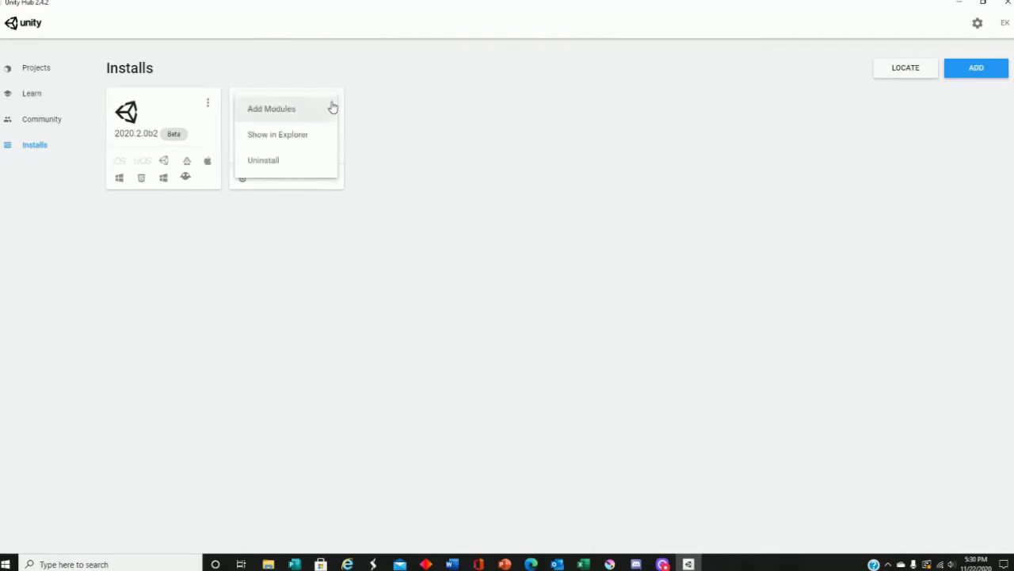
pyautogui.click(332, 106)
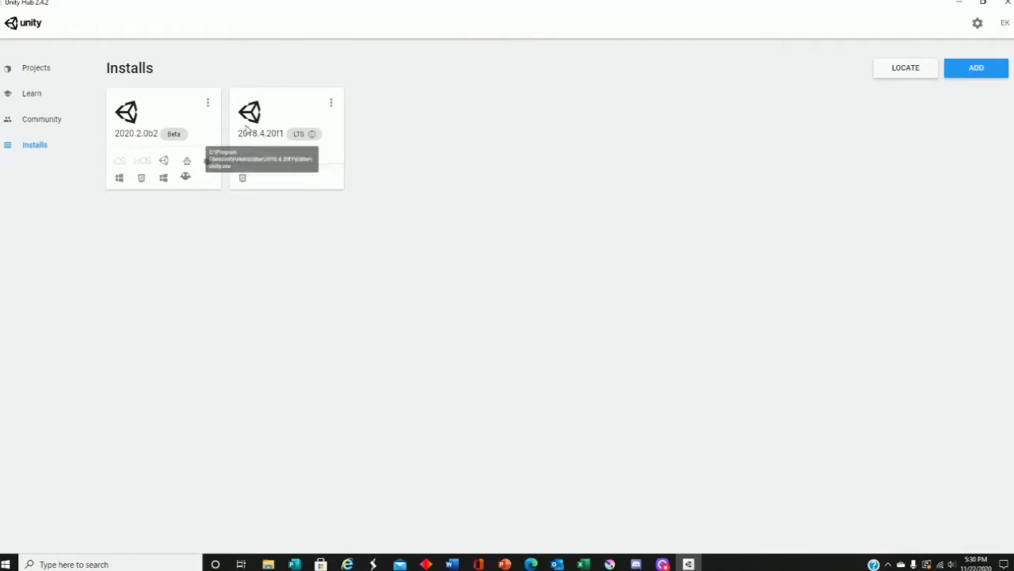
pyautogui.click(208, 104)
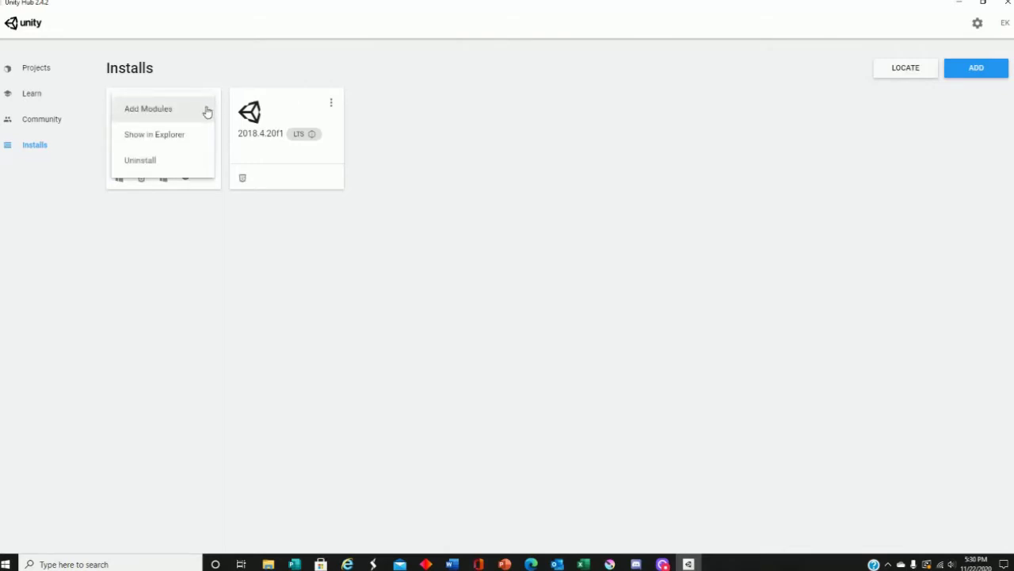
pyautogui.click(357, 264)
pyautogui.click(331, 103)
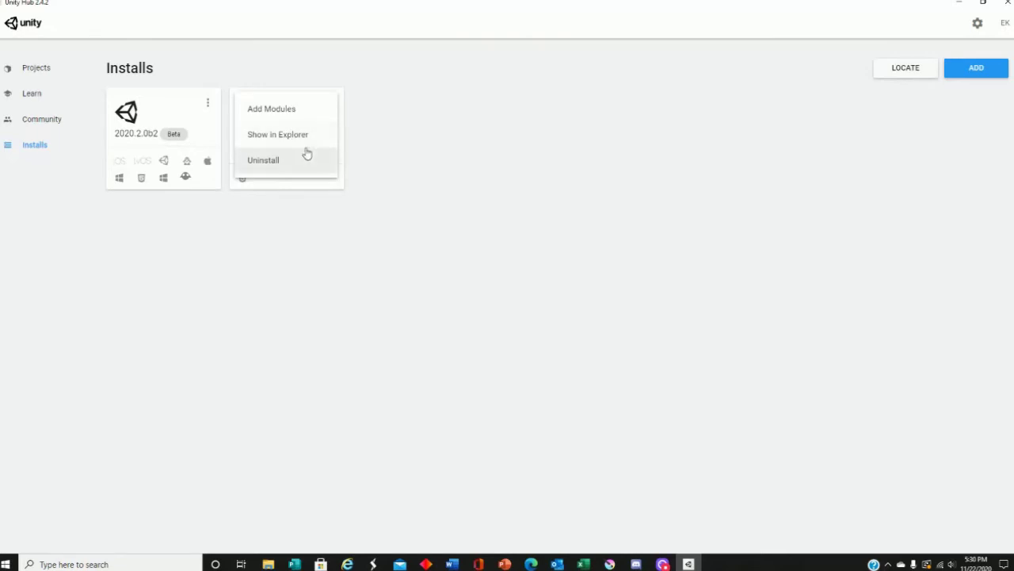
pyautogui.click(461, 290)
# Step: Inspect the dialog for locating an editor and the Unity versions offered for adding, try selecting Unity 2020.1.14f1, and cancel
pyautogui.click(907, 69)
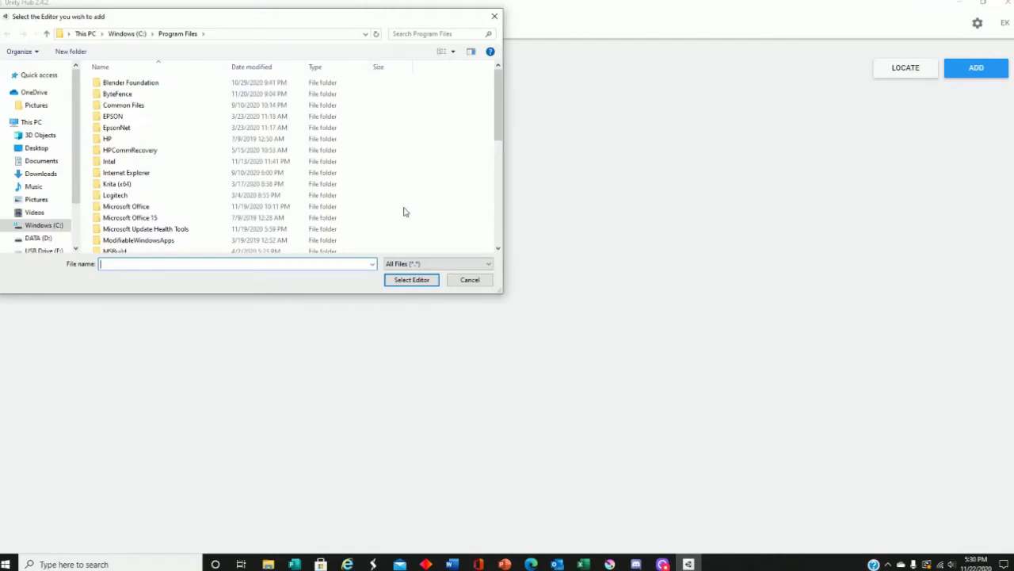
pyautogui.click(495, 16)
pyautogui.click(977, 68)
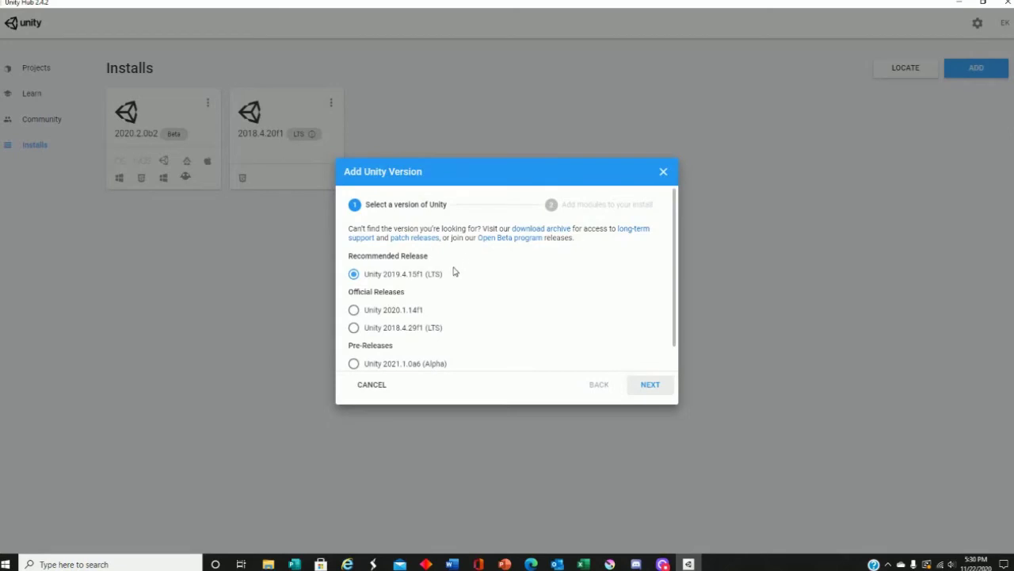
pyautogui.scroll(-1, 453, 329)
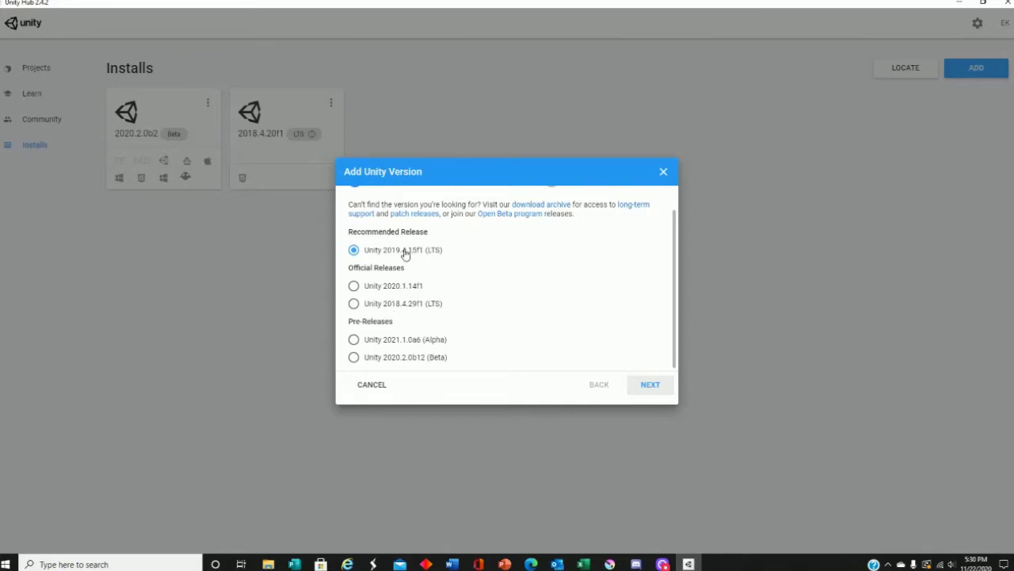
pyautogui.click(354, 286)
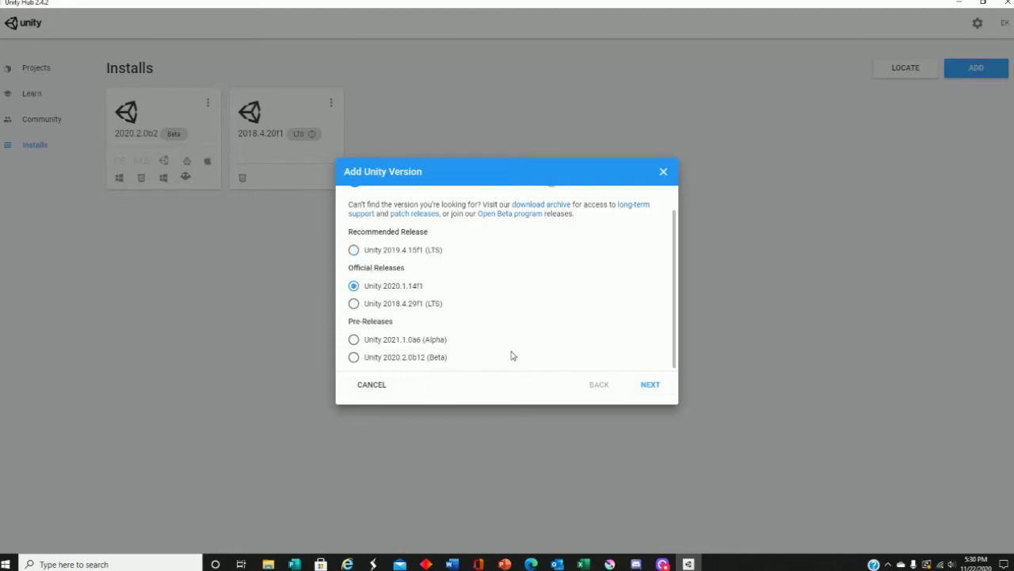
pyautogui.click(371, 385)
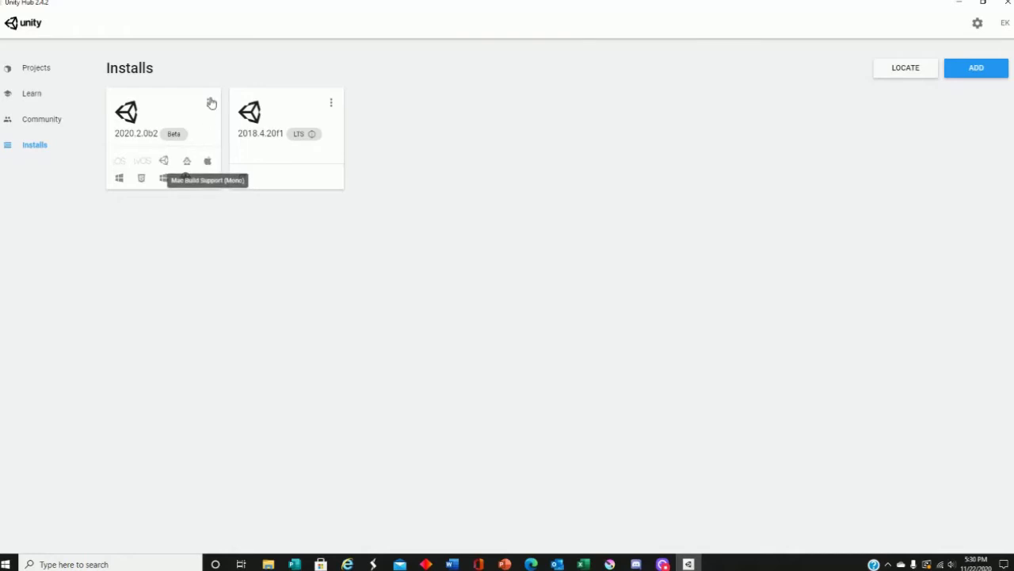
# Step: Start a new Unity 2018.4.20f1 project, look over the available templates, and choose the 3D template
pyautogui.click(51, 65)
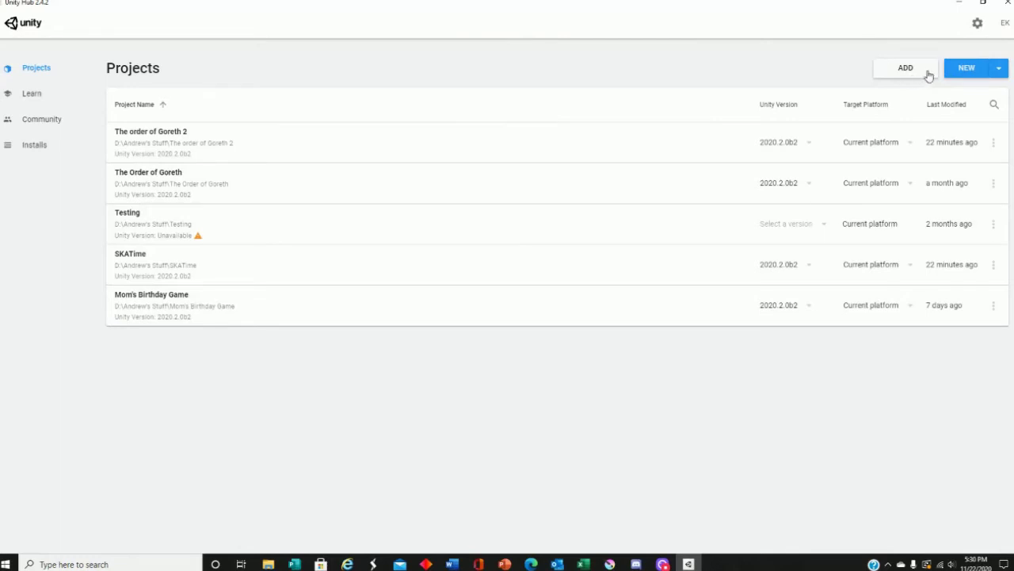
pyautogui.click(970, 72)
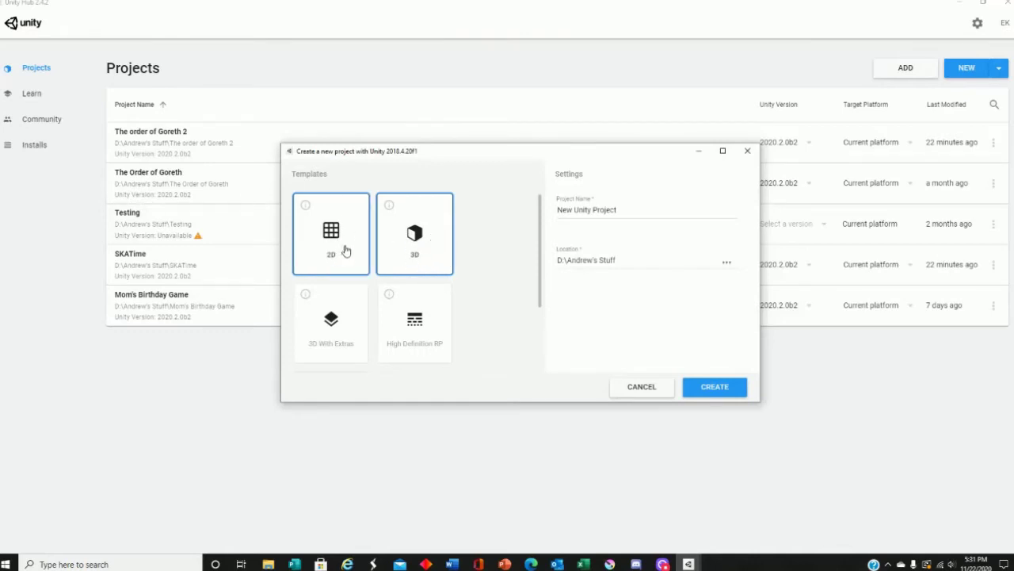
pyautogui.scroll(-2, 434, 317)
pyautogui.click(414, 247)
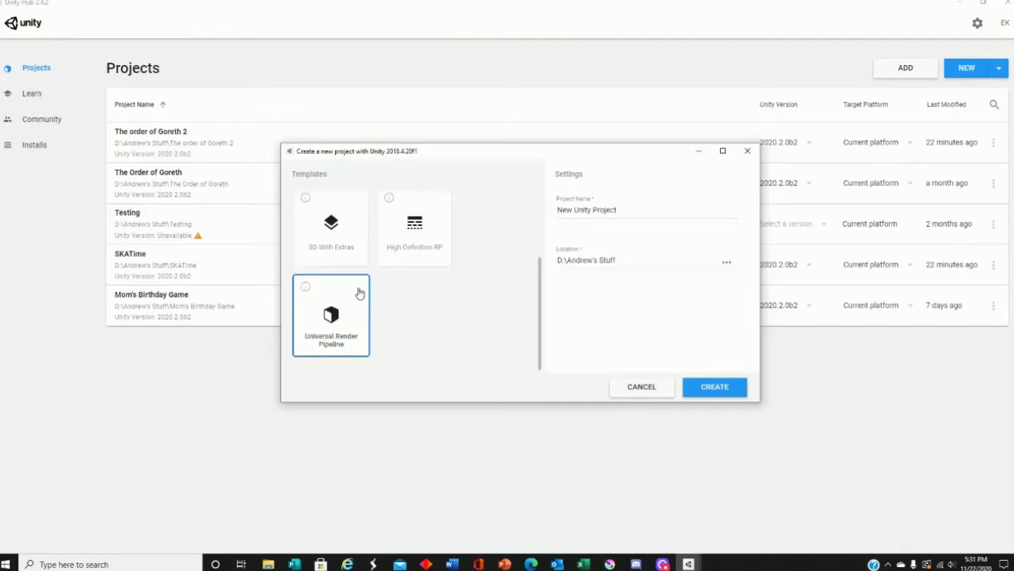
pyautogui.scroll(2, 380, 292)
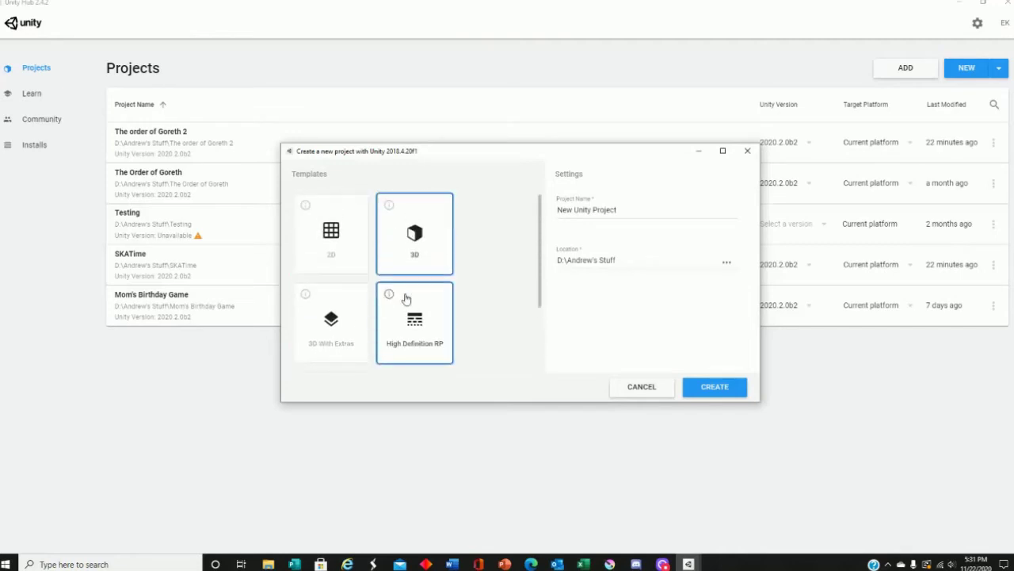
# Step: Name the new project Unity Master Class and create it in the default location
pyautogui.tripleClick(656, 212)
pyautogui.press('BackSpace')
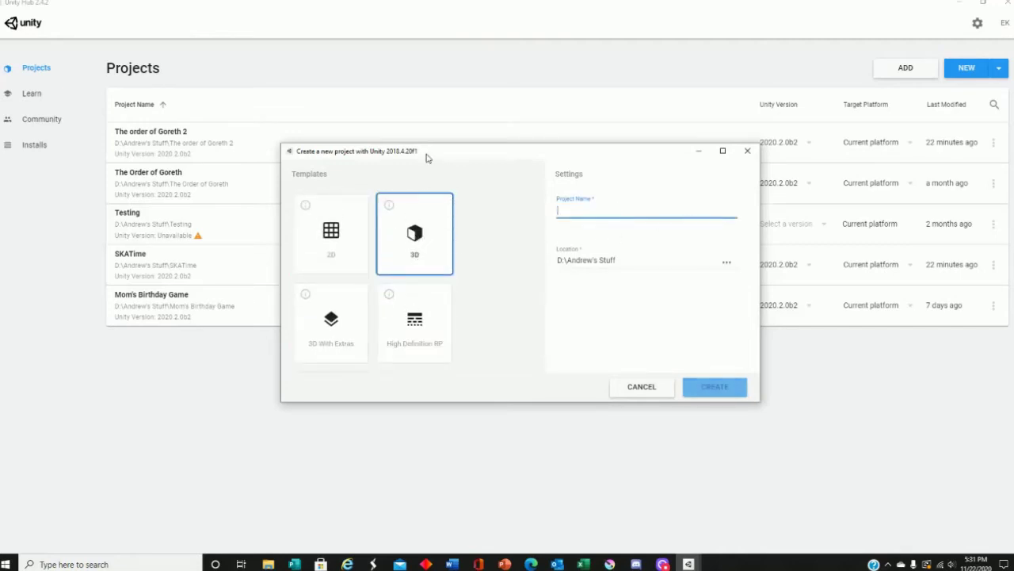
pyautogui.write('UnityMaster Class')
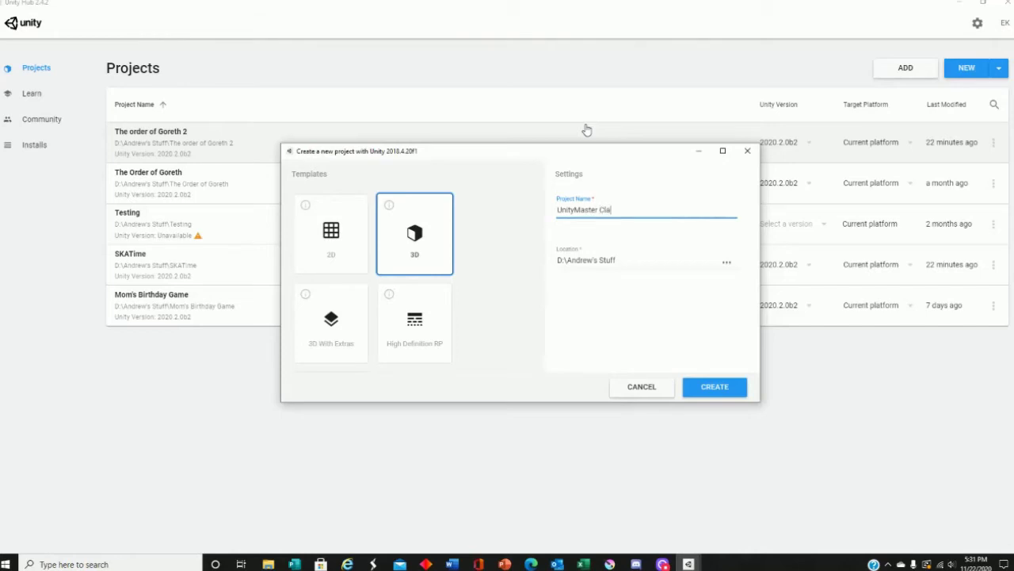
pyautogui.click(574, 209)
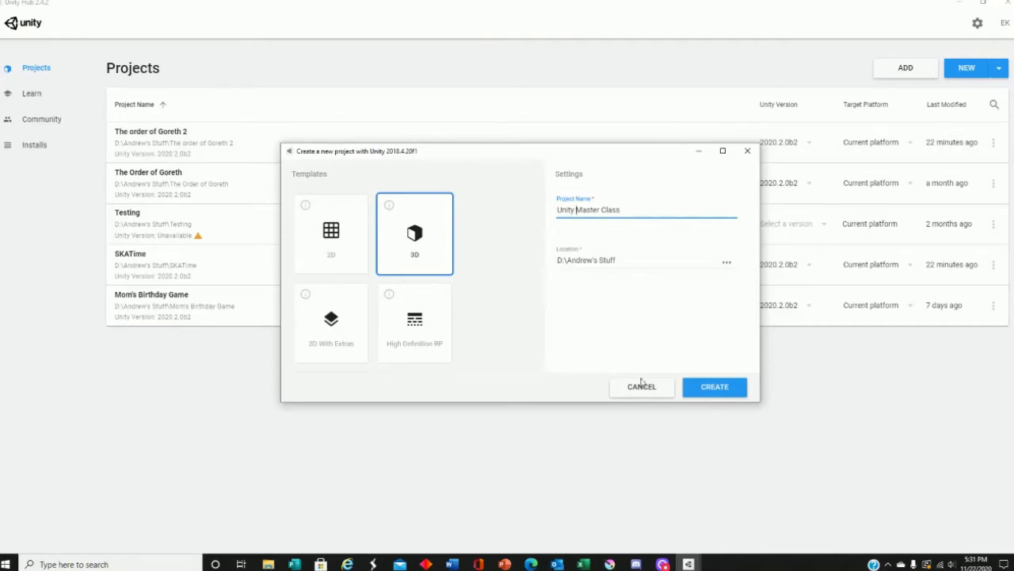
pyautogui.click(714, 386)
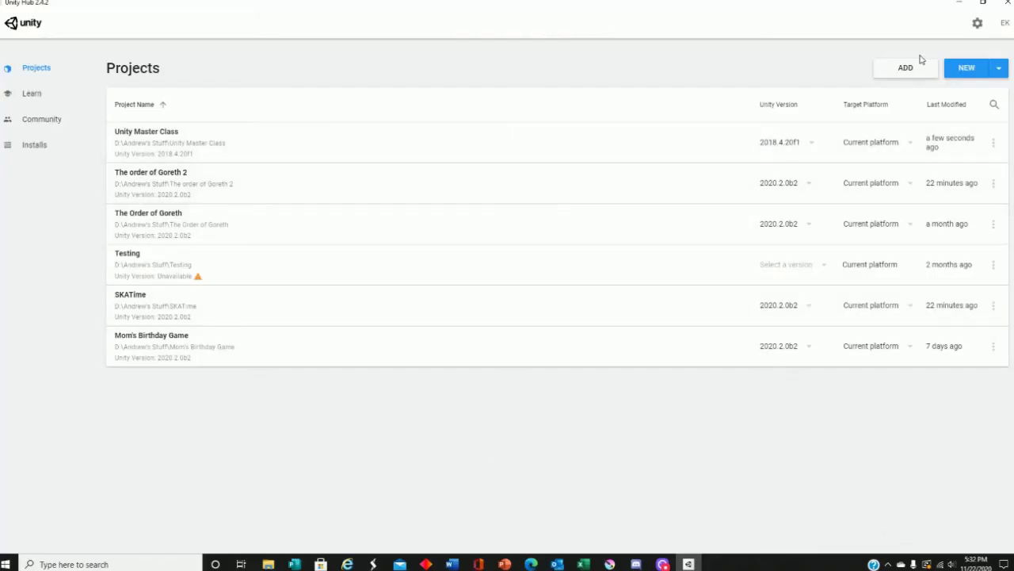
# Step: Try creating the 3D project Unity Master Class again with Unity 2018.4.20f1 in the same parent folder, and cancel the file copy
pyautogui.click(960, 72)
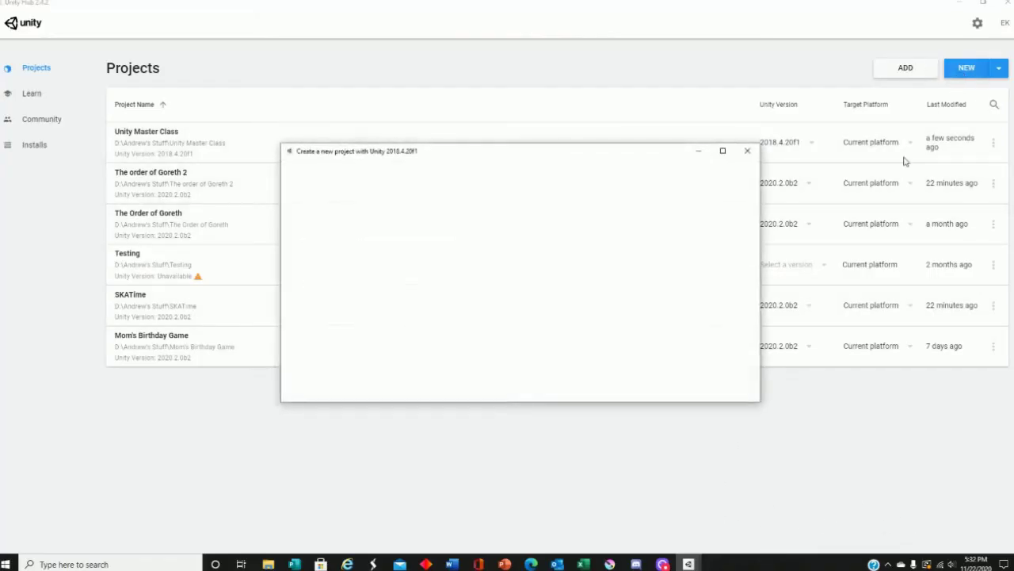
pyautogui.tripleClick(632, 212)
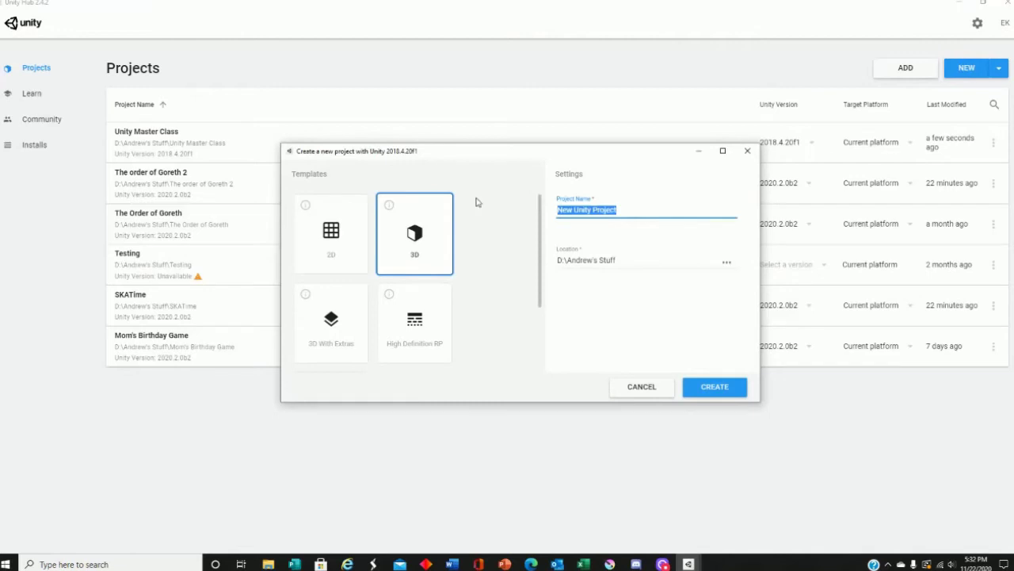
pyautogui.write('Unity Master Class')
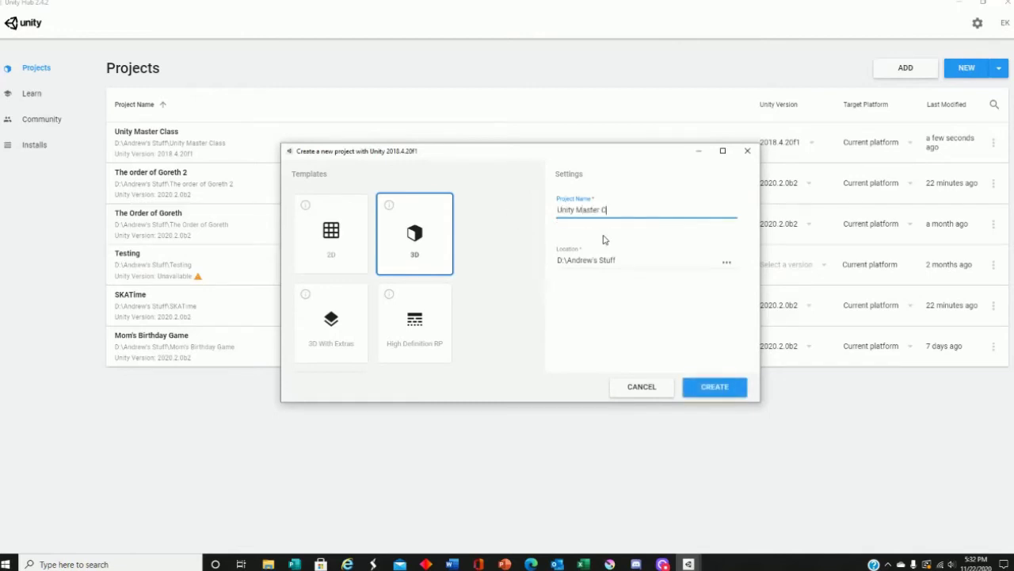
pyautogui.click(656, 262)
pyautogui.click(725, 265)
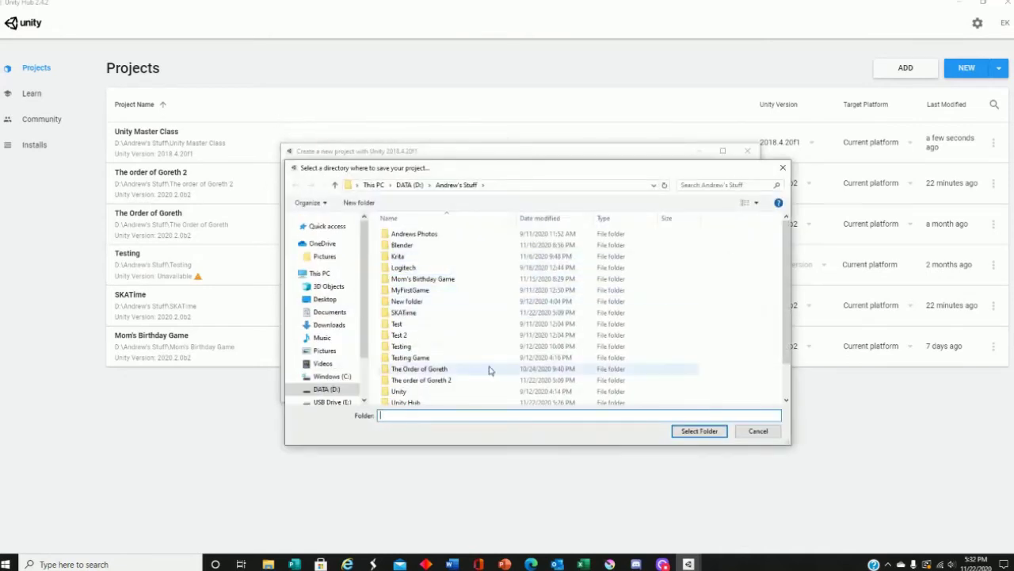
pyautogui.scroll(-1, 462, 314)
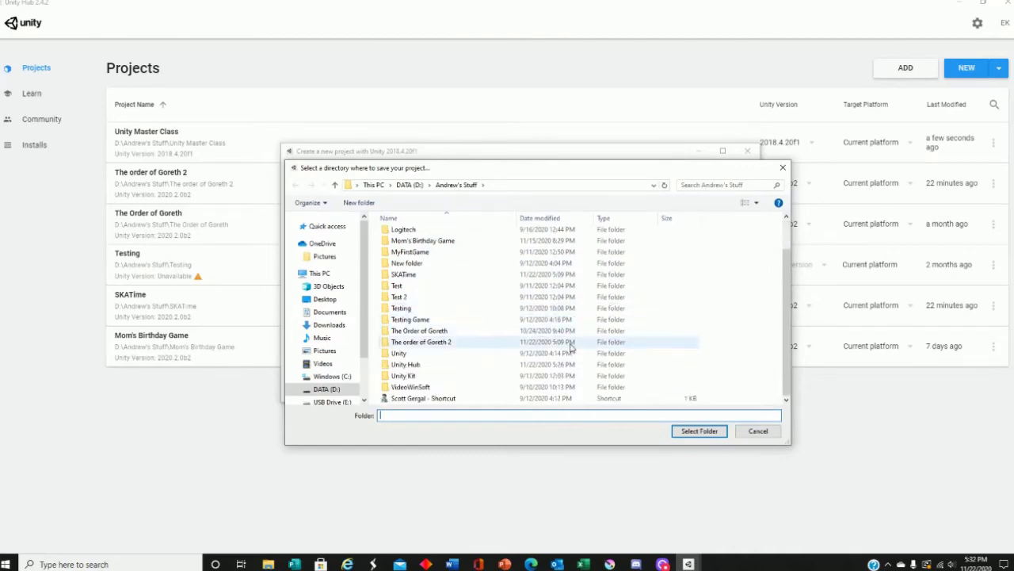
pyautogui.click(701, 431)
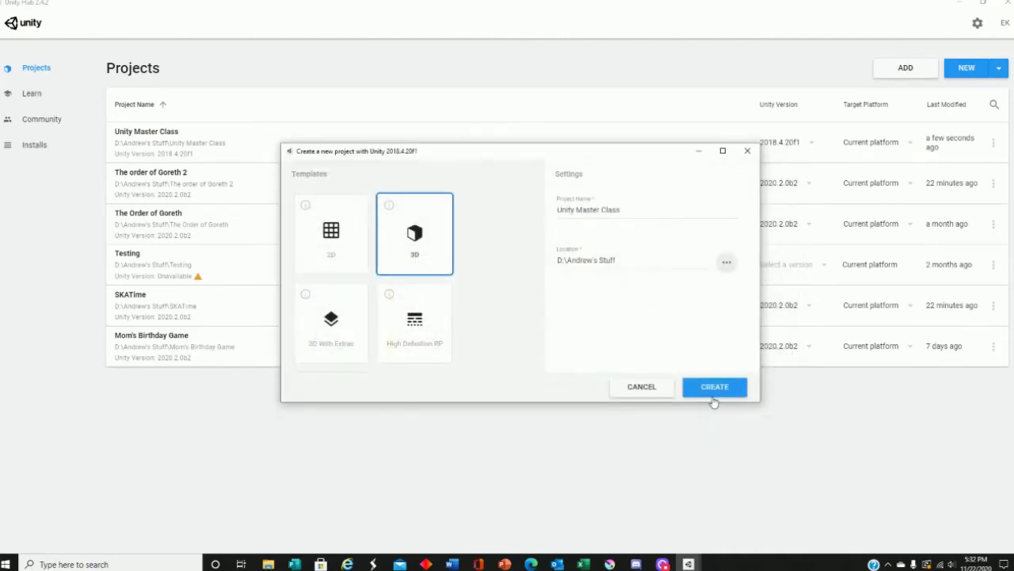
pyautogui.click(714, 391)
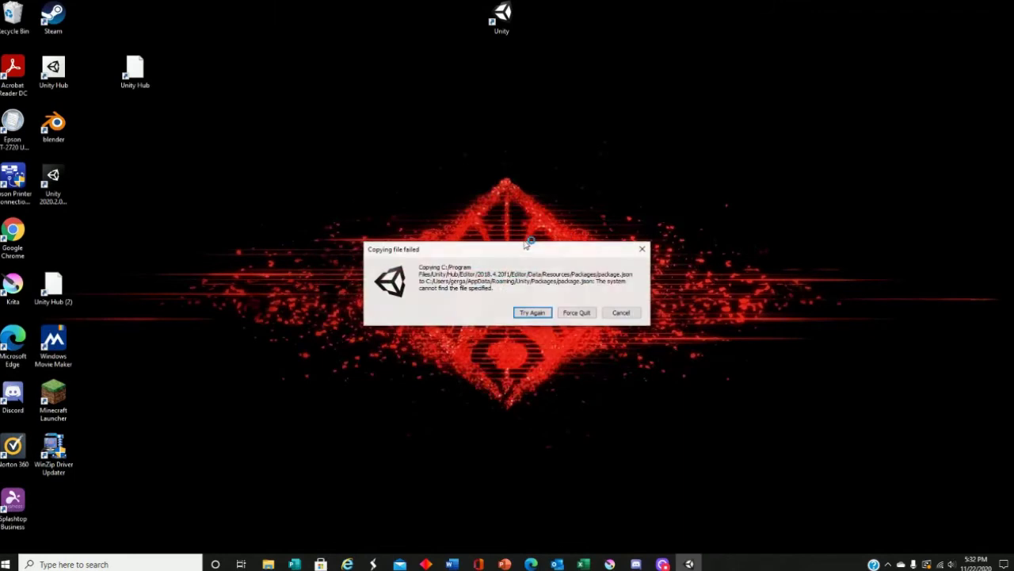
pyautogui.click(616, 312)
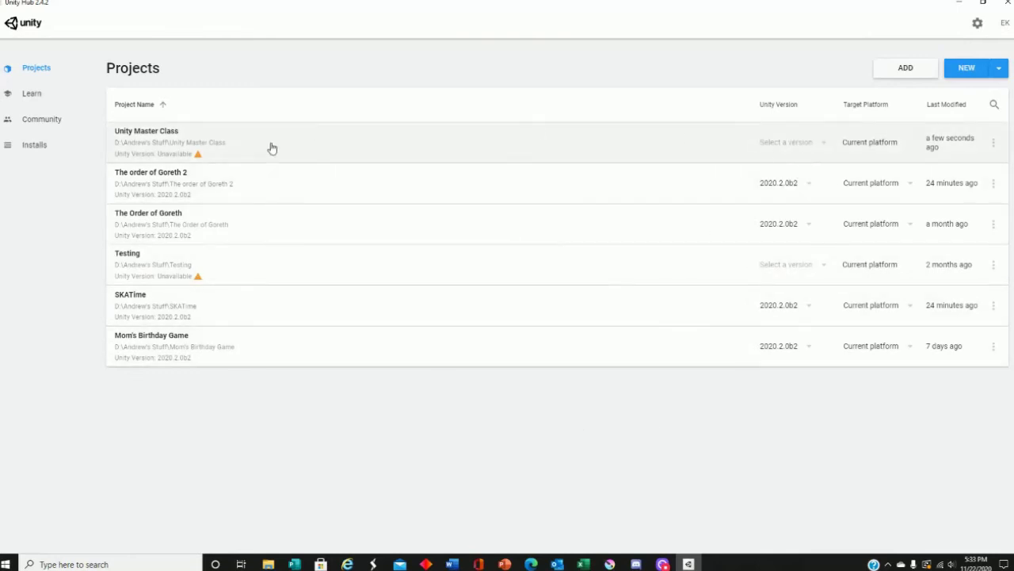
# Step: Check the installed Unity versions and set the Unity Master Class project's version to 2020.2.0b2
pyautogui.click(804, 144)
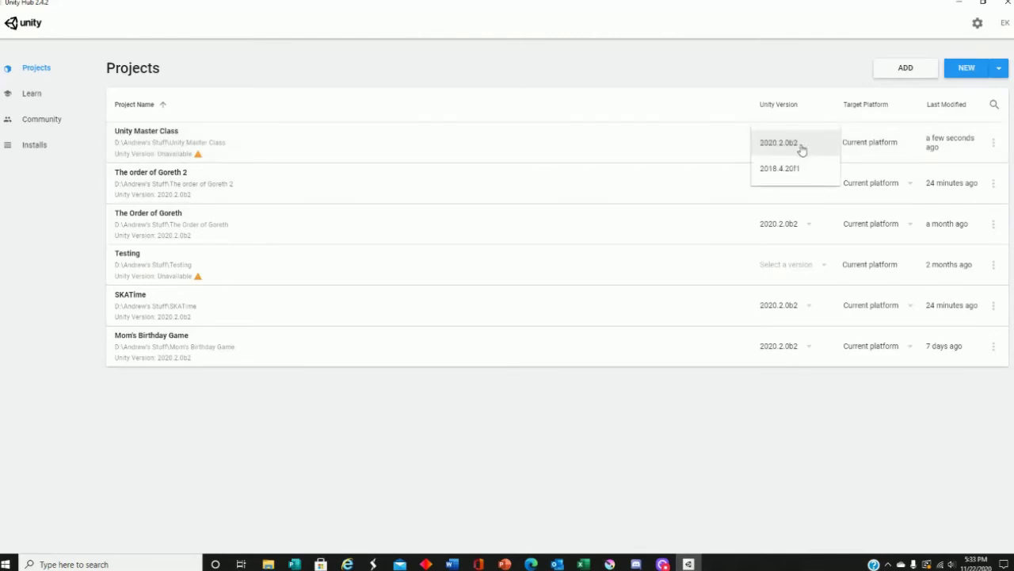
pyautogui.click(43, 149)
pyautogui.click(54, 149)
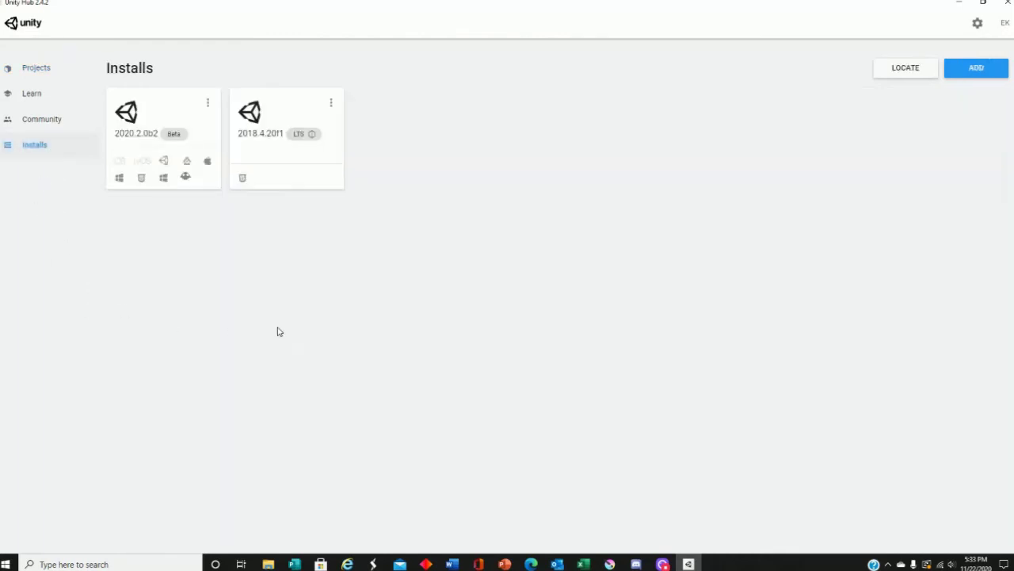
pyautogui.click(48, 72)
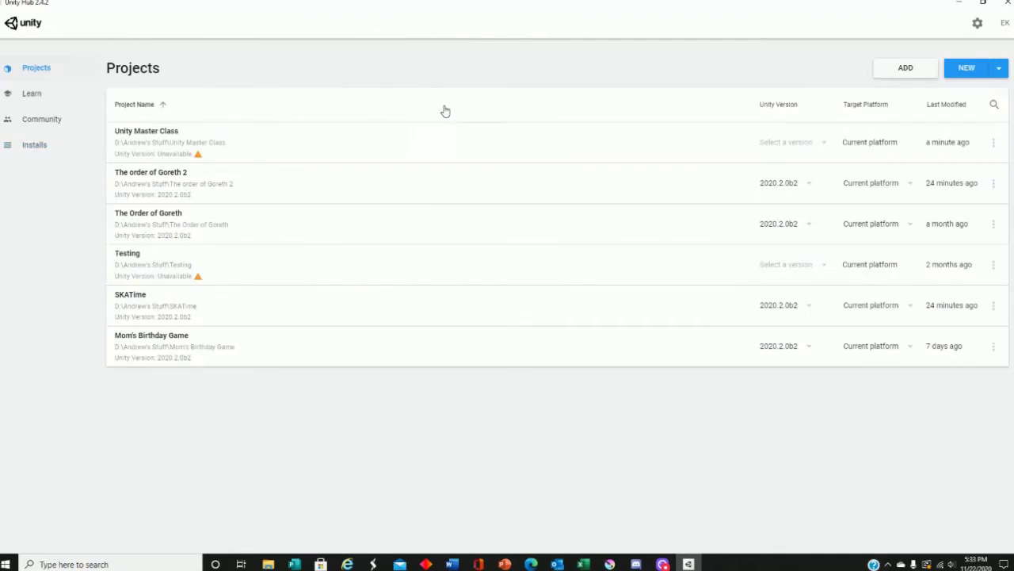
pyautogui.click(781, 148)
pyautogui.click(792, 142)
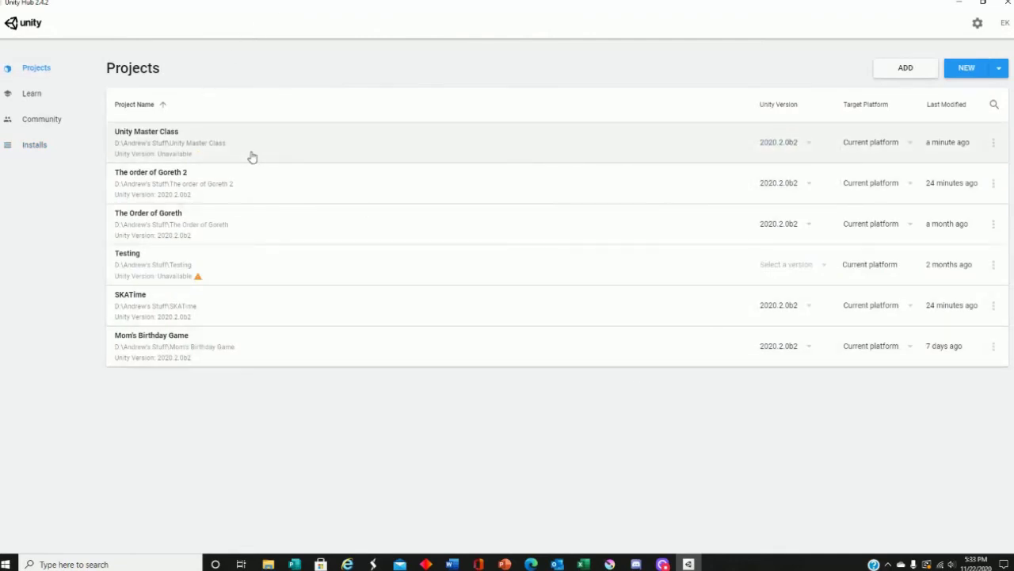
# Step: Open the Unity Master Class project in the editor, continuing despite the non-matching editor version
pyautogui.click(204, 144)
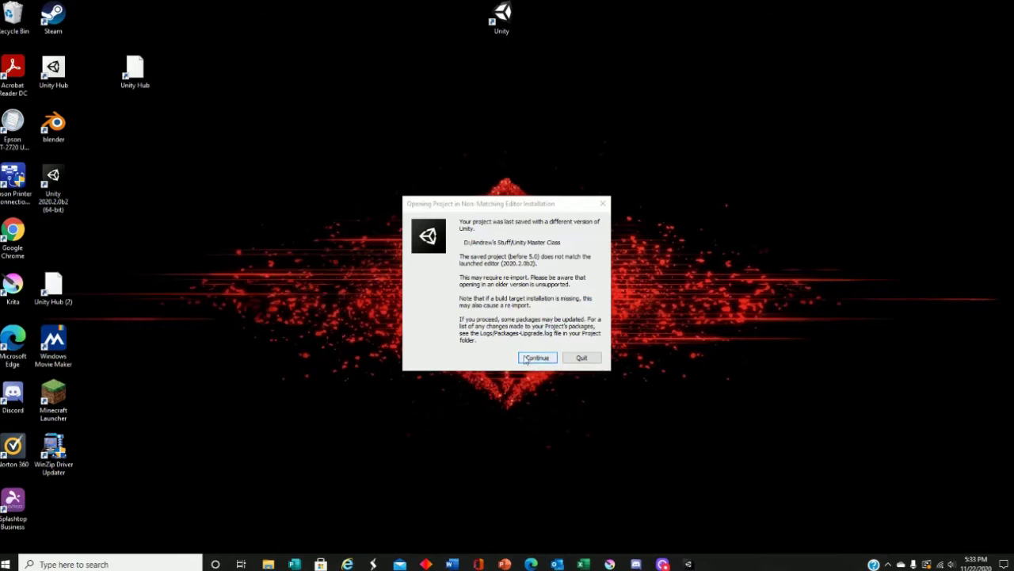
pyautogui.click(536, 357)
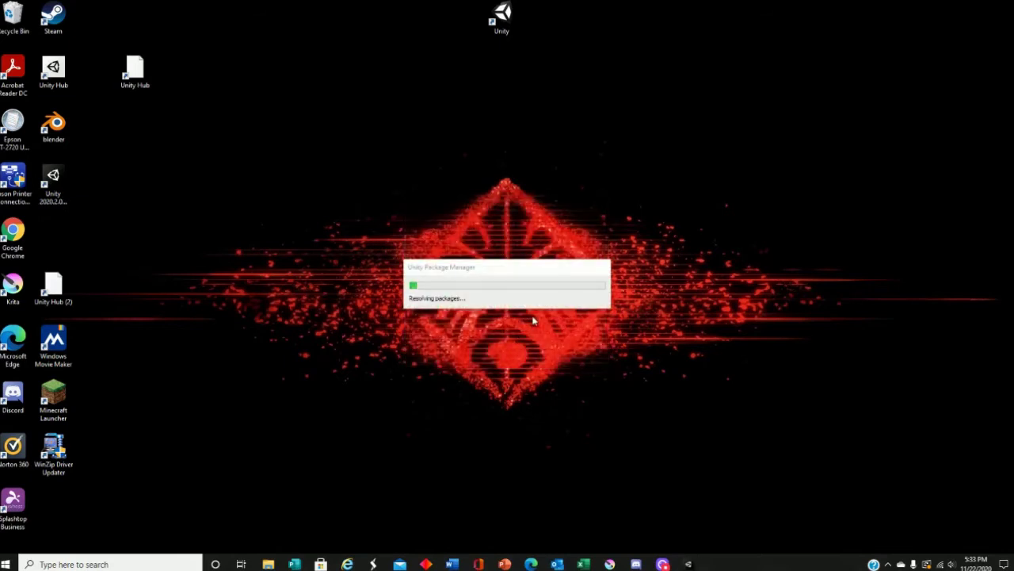
pyautogui.moveTo(488, 277)
pyautogui.mouseDown()
pyautogui.moveTo(528, 317)
pyautogui.moveTo(468, 256)
pyautogui.moveTo(468, 297)
pyautogui.moveTo(495, 290)
pyautogui.mouseUp()
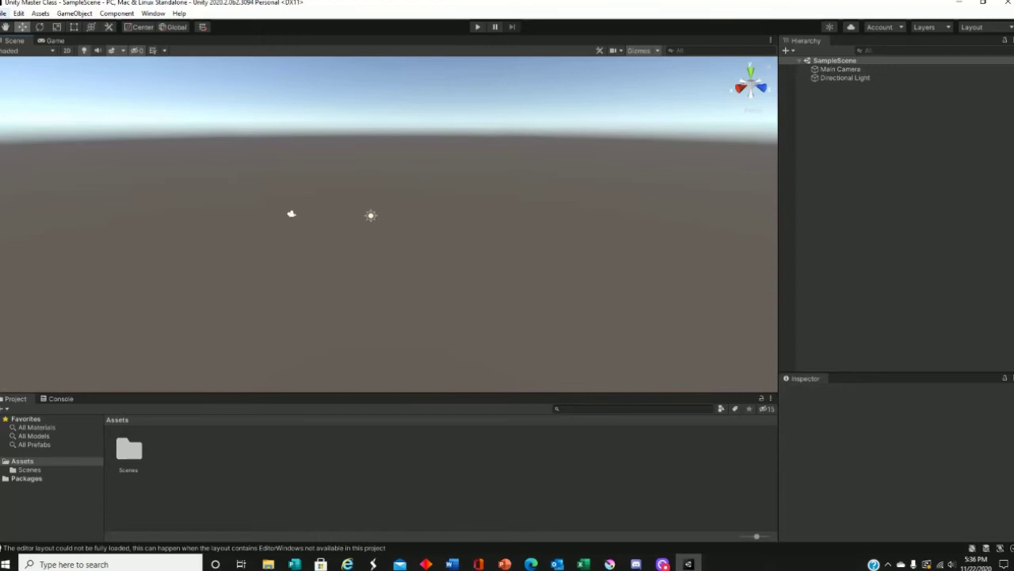
# Step: Look through the editor's file, edit and asset commands, including the asset types that can be created
pyautogui.click(3, 13)
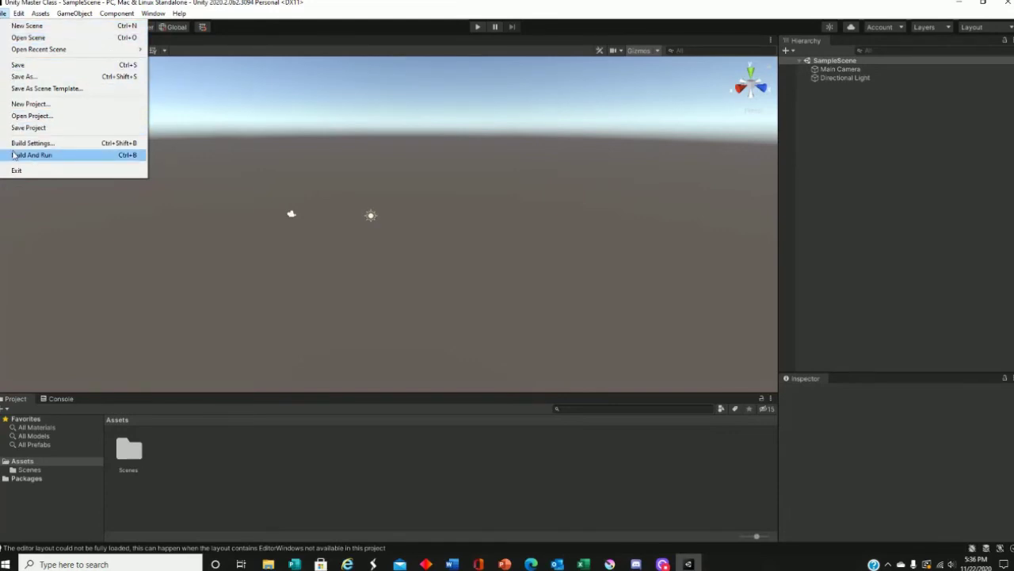
pyautogui.click(238, 132)
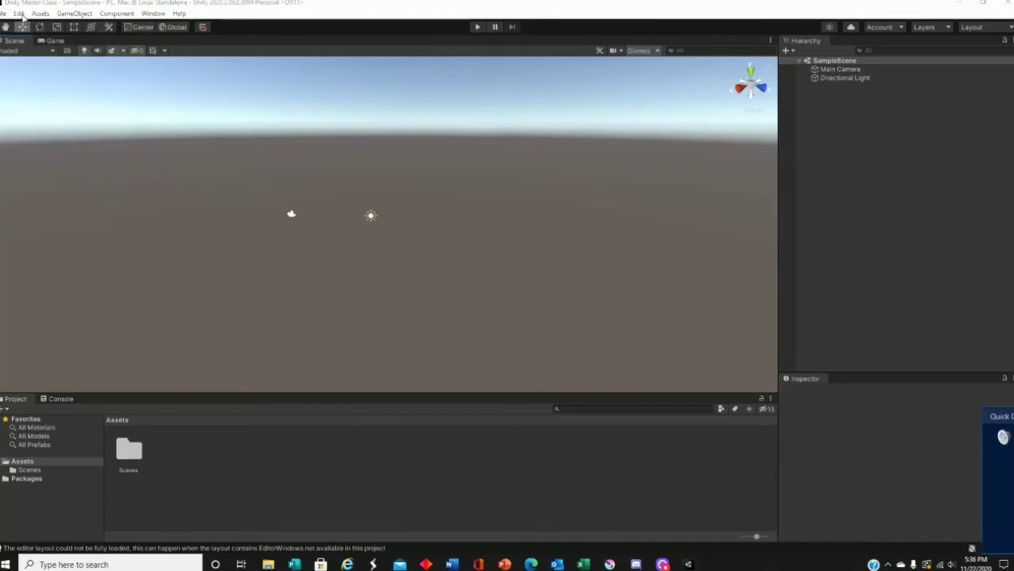
pyautogui.click(18, 13)
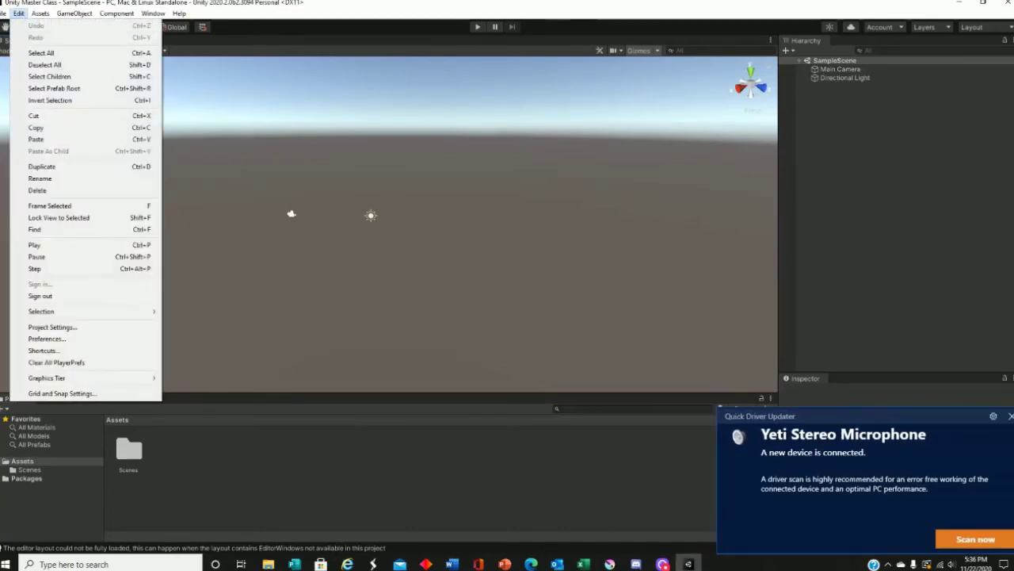
pyautogui.click(599, 214)
pyautogui.click(18, 14)
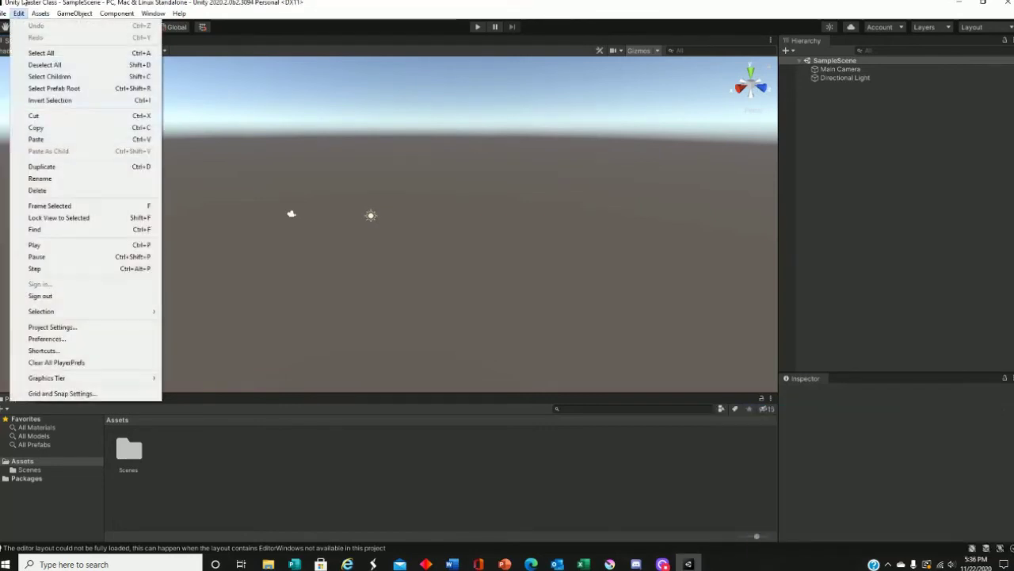
pyautogui.moveTo(39, 13)
pyautogui.click(289, 136)
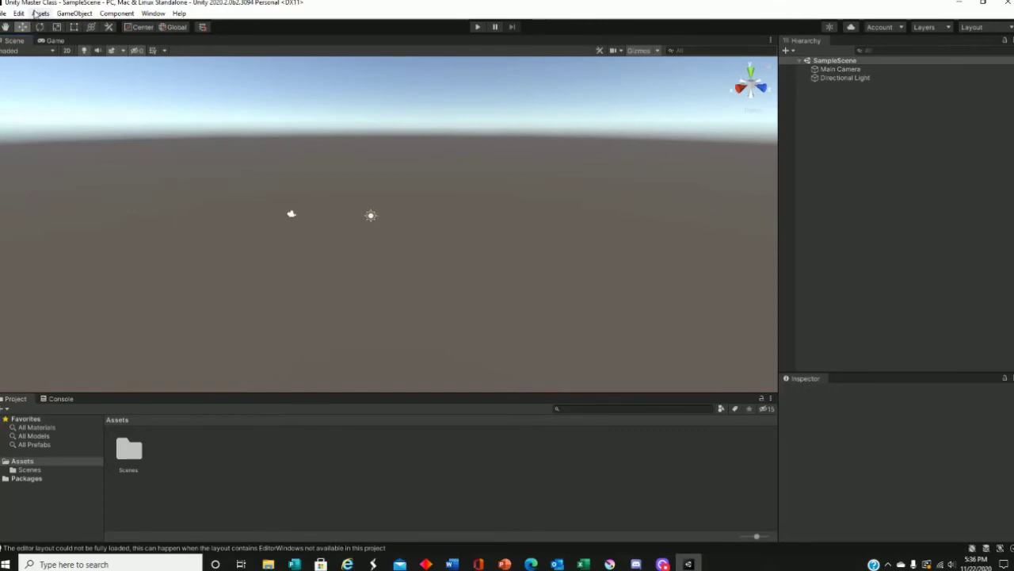
pyautogui.click(38, 14)
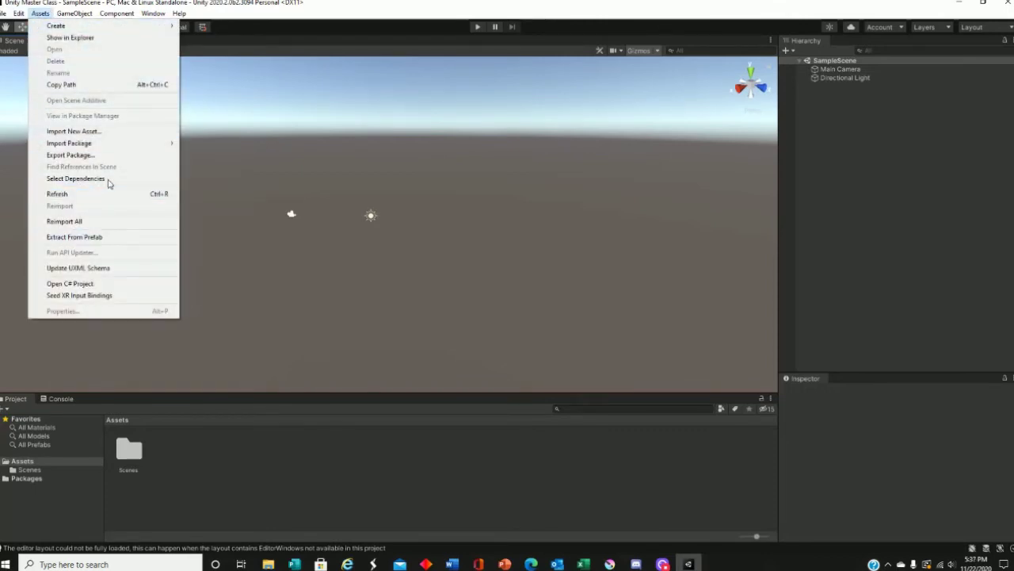
pyautogui.moveTo(69, 30)
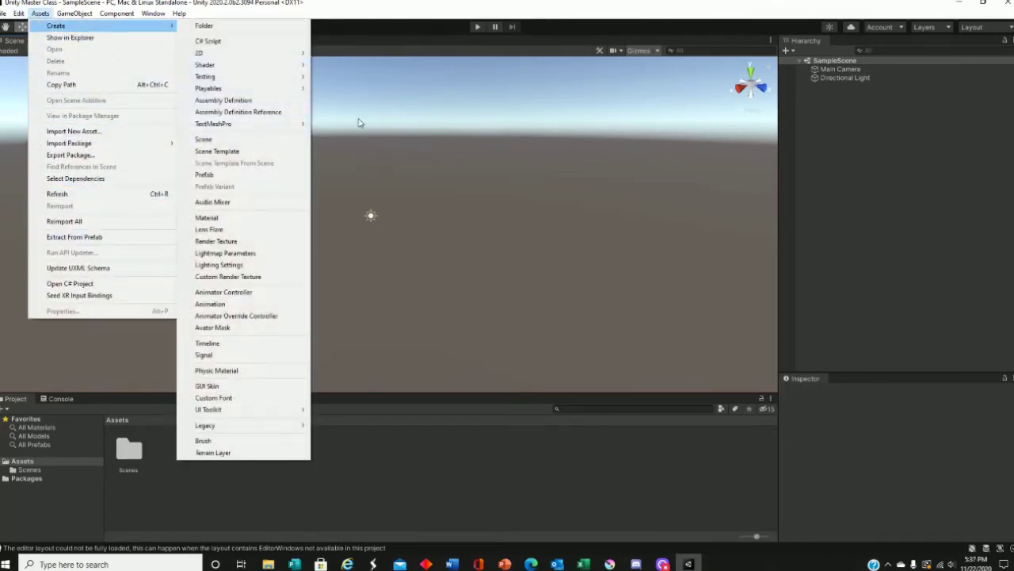
pyautogui.click(349, 127)
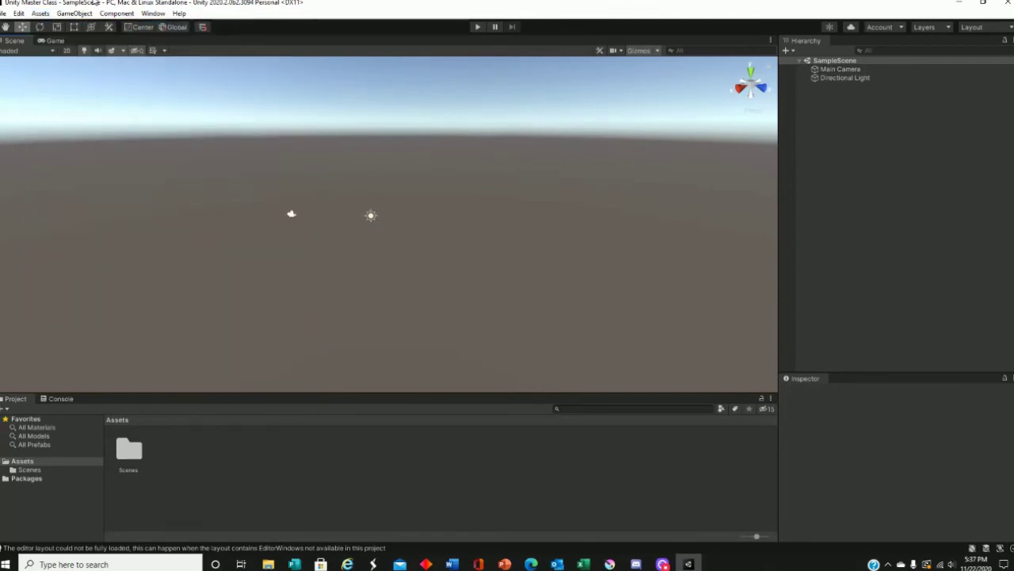
# Step: Add a 3D cube to the sample scene as a trial and delete it again
pyautogui.click(80, 15)
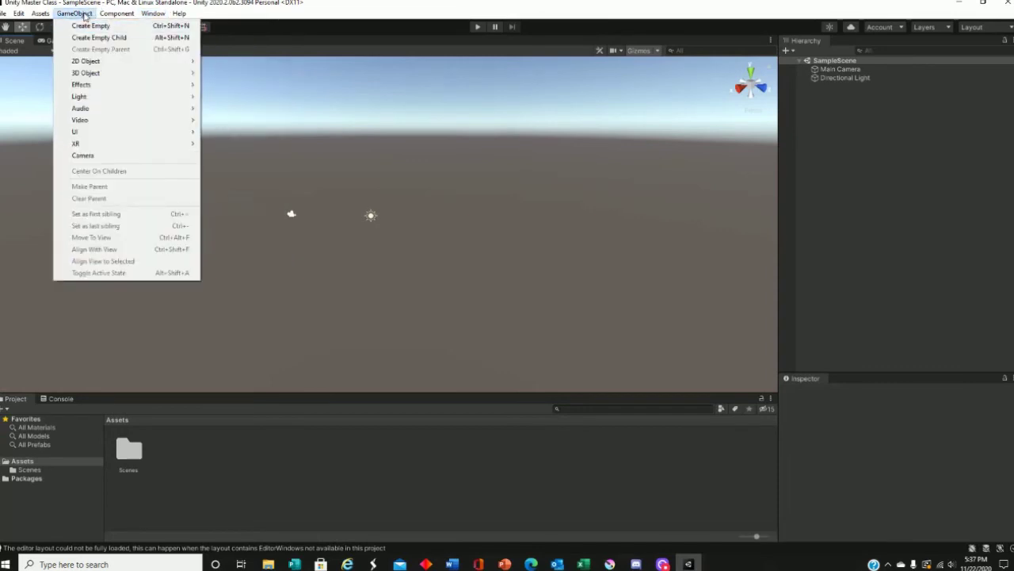
pyautogui.moveTo(87, 74)
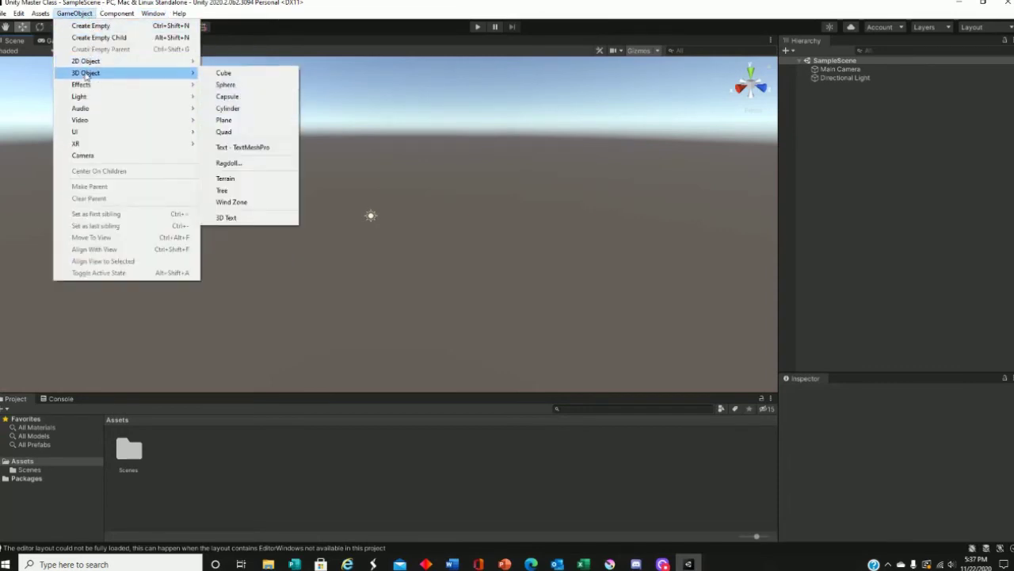
pyautogui.click(221, 73)
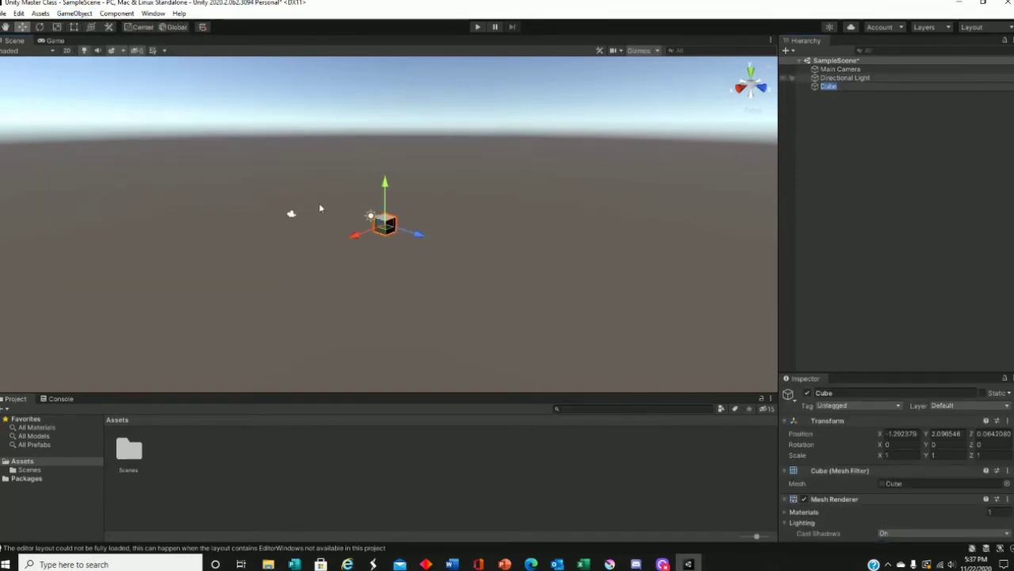
pyautogui.press('BackSpace')
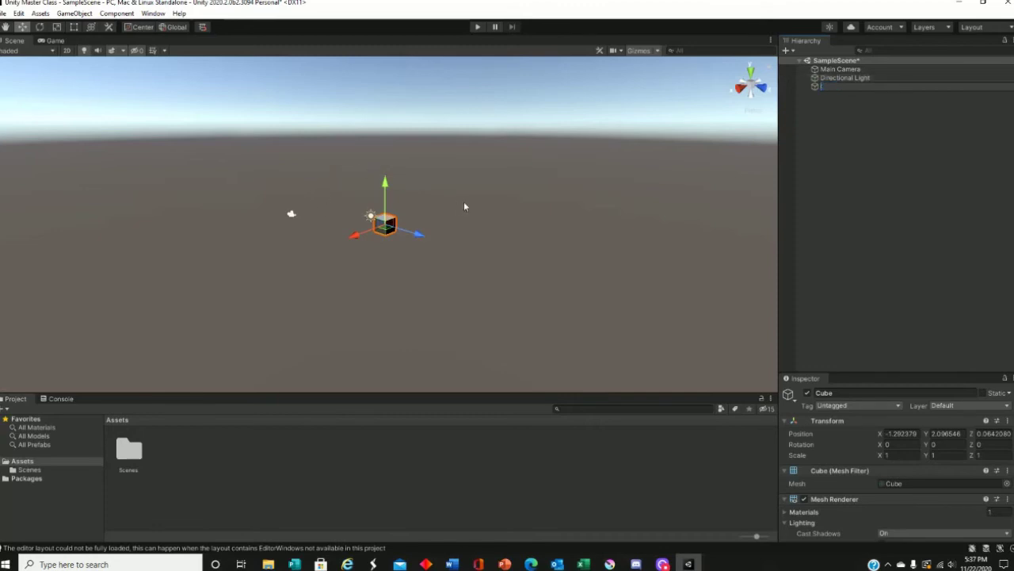
pyautogui.click(866, 169)
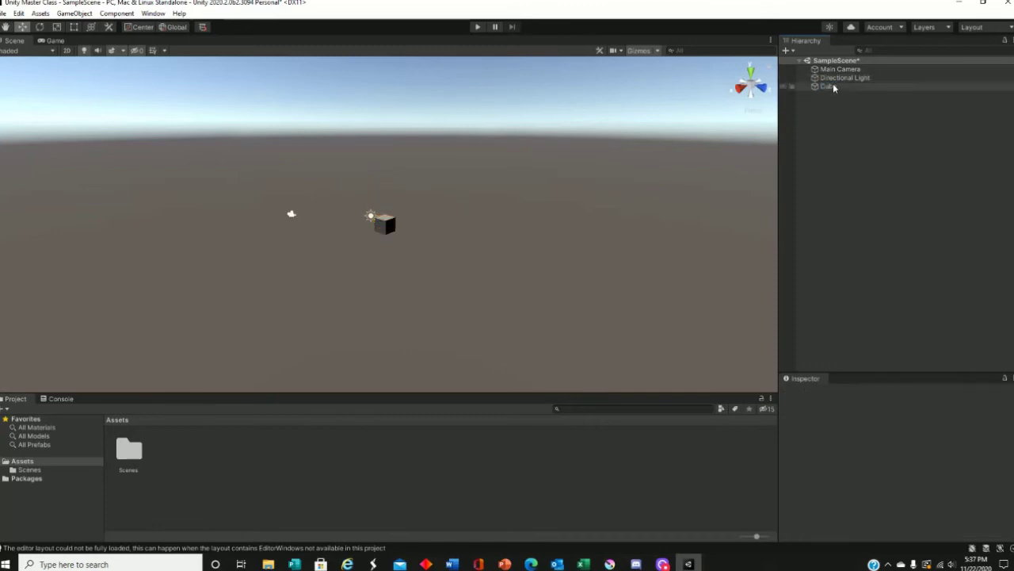
pyautogui.click(384, 221)
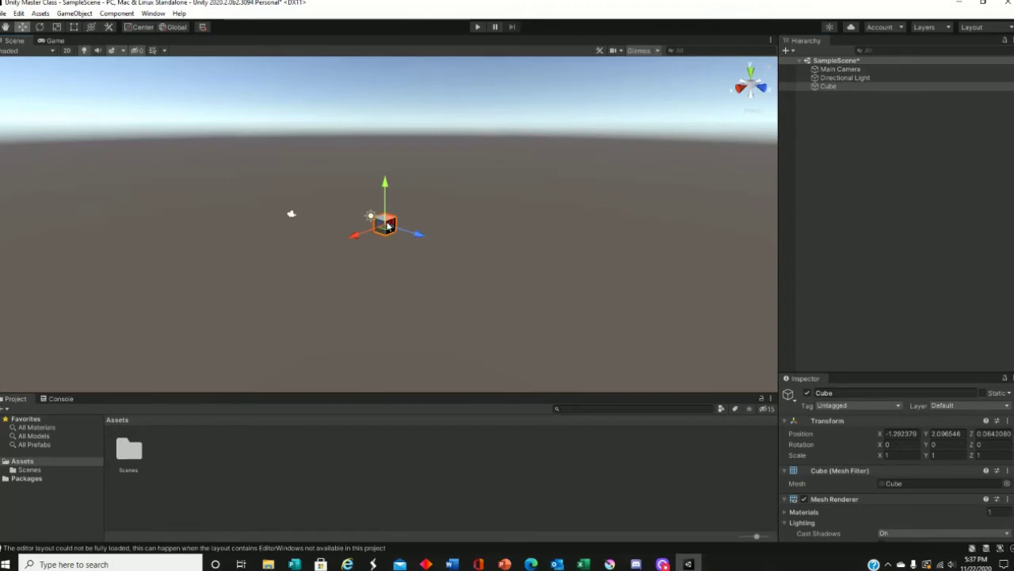
pyautogui.press('Delete')
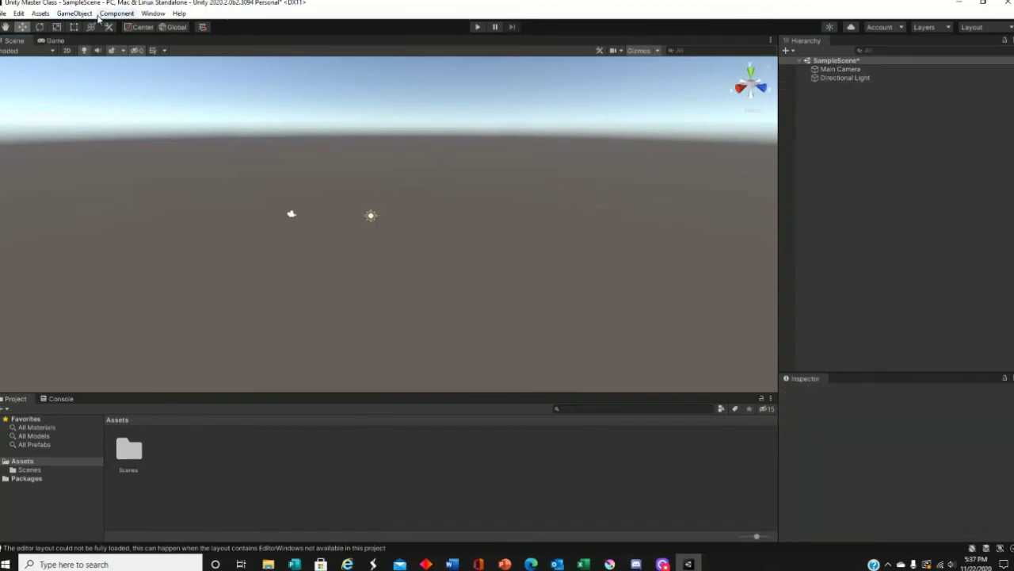
# Step: Look through the component types, the window commands and the help resources that the editor offers
pyautogui.click(115, 13)
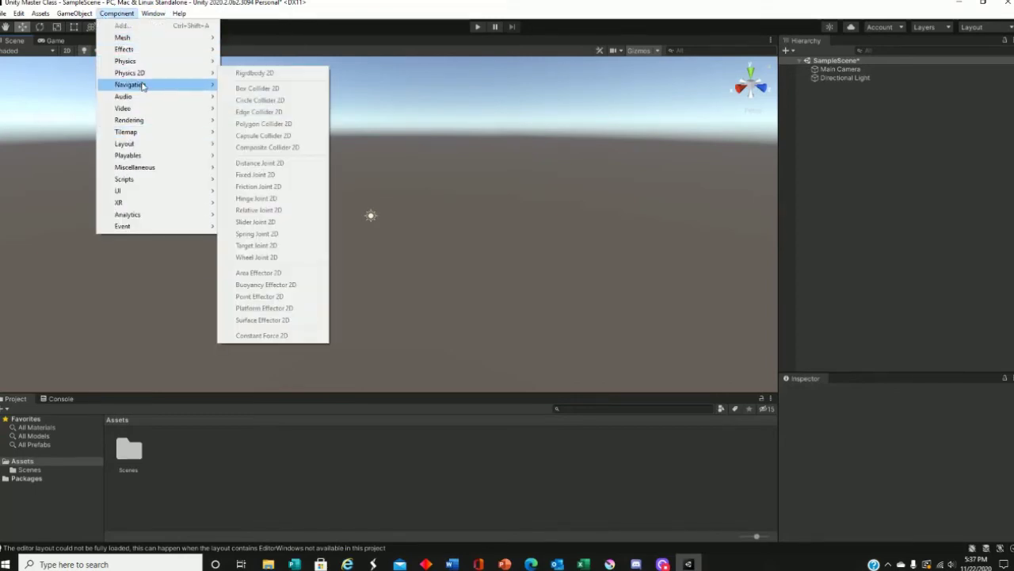
pyautogui.moveTo(153, 13)
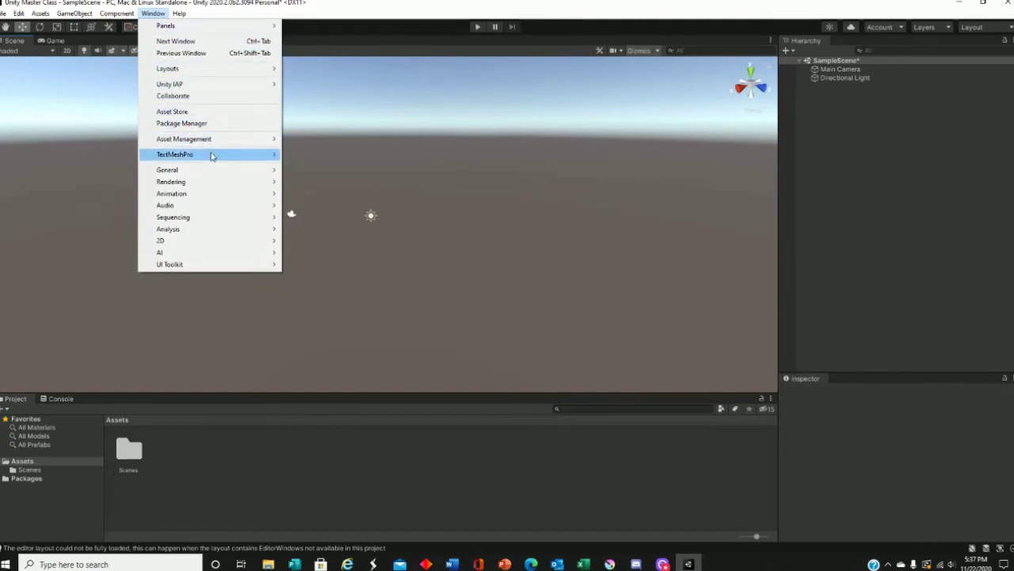
pyautogui.click(696, 204)
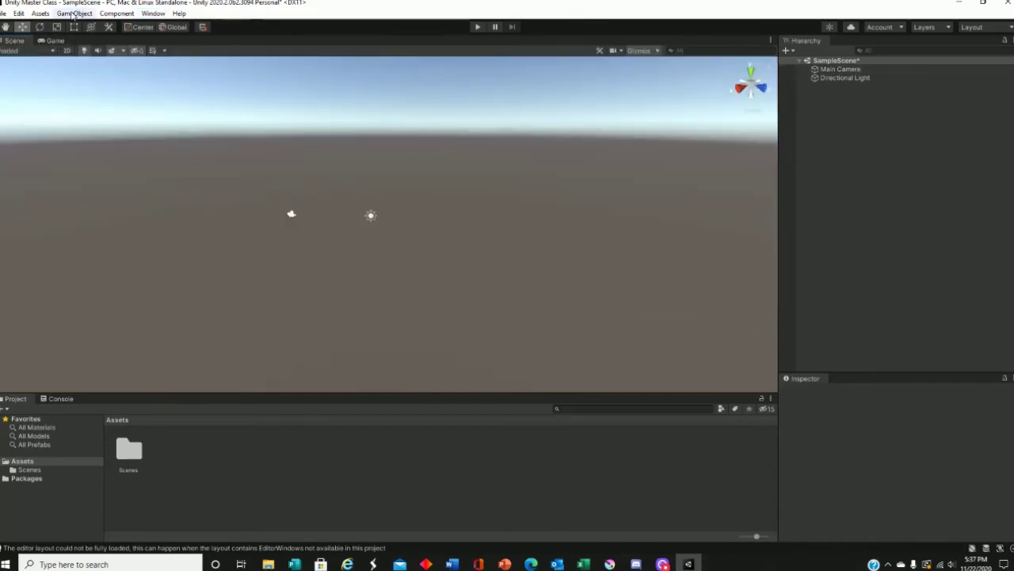
pyautogui.click(184, 14)
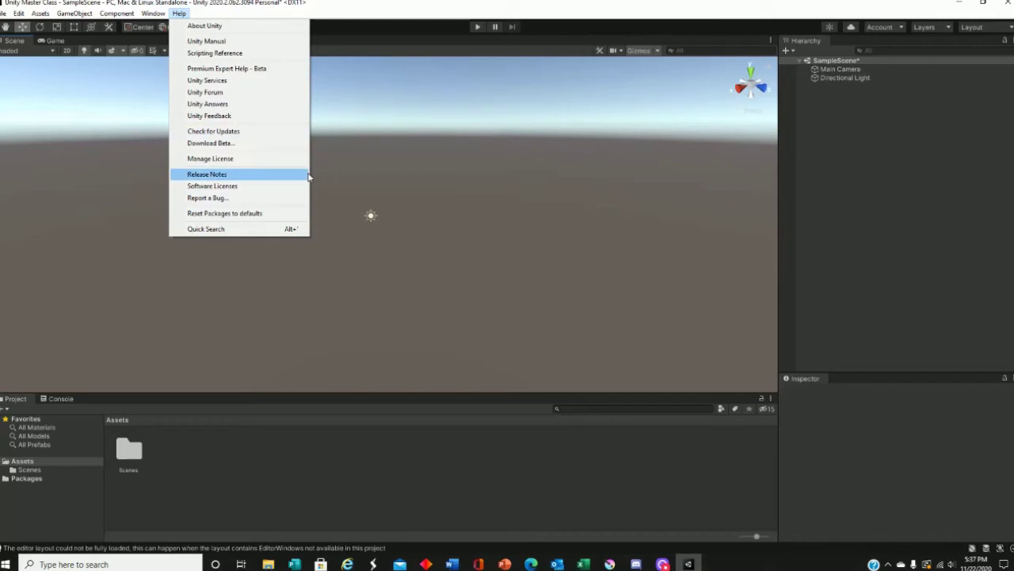
pyautogui.click(437, 149)
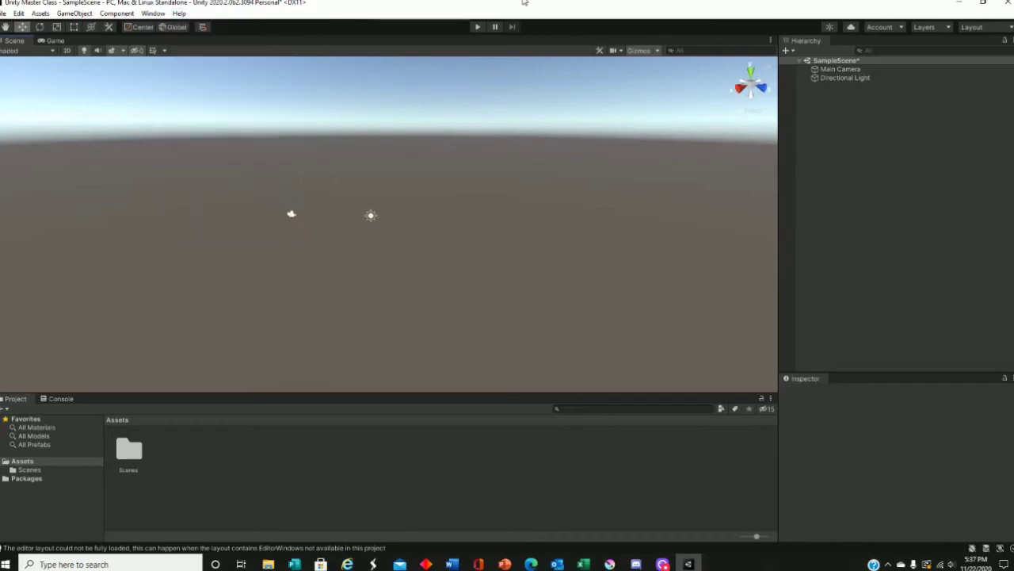
# Step: Try the play controls: run and stop the scene, run it again, pause it, advance by single frames and stop
pyautogui.click(478, 28)
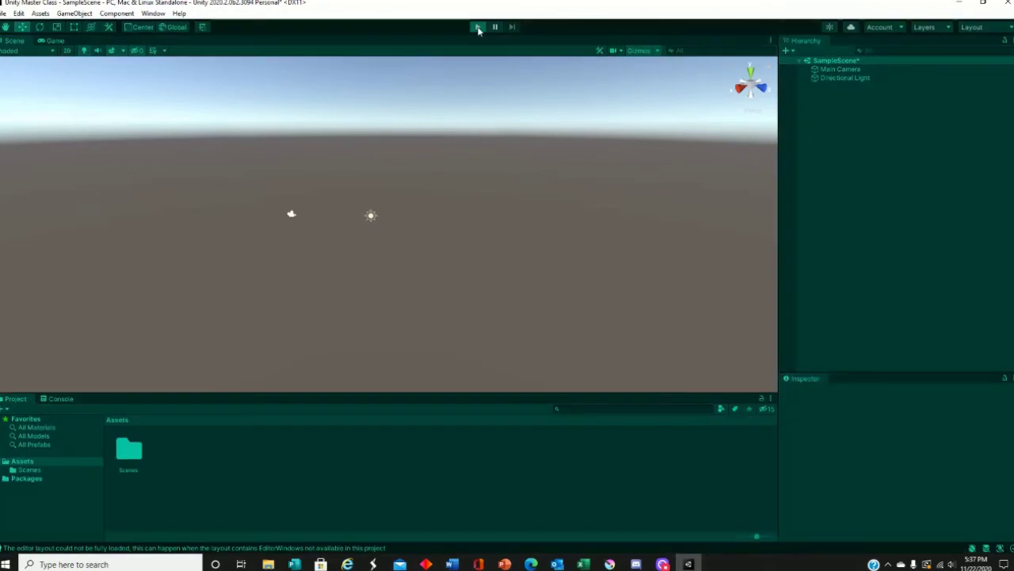
pyautogui.click(478, 28)
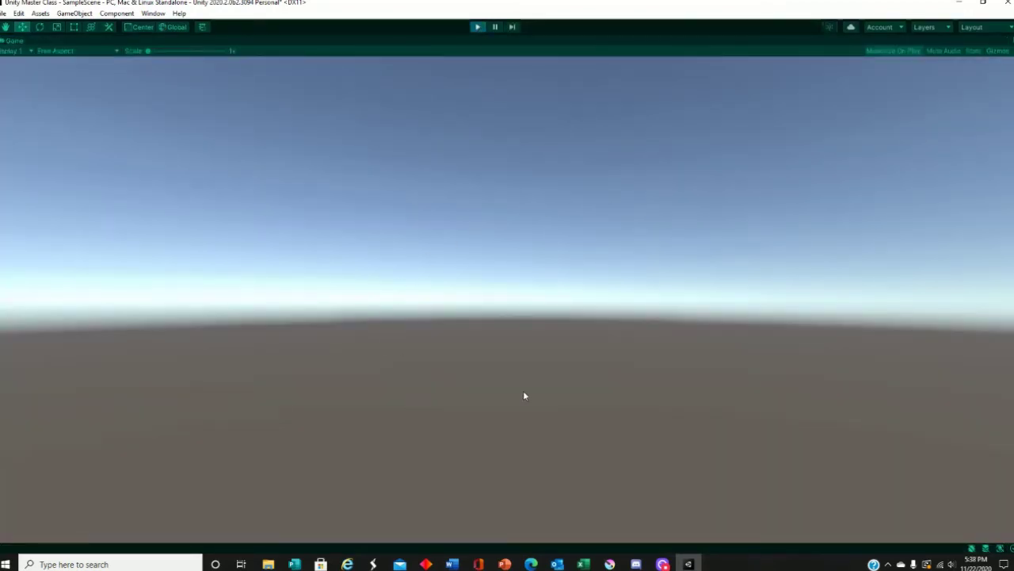
pyautogui.click(478, 27)
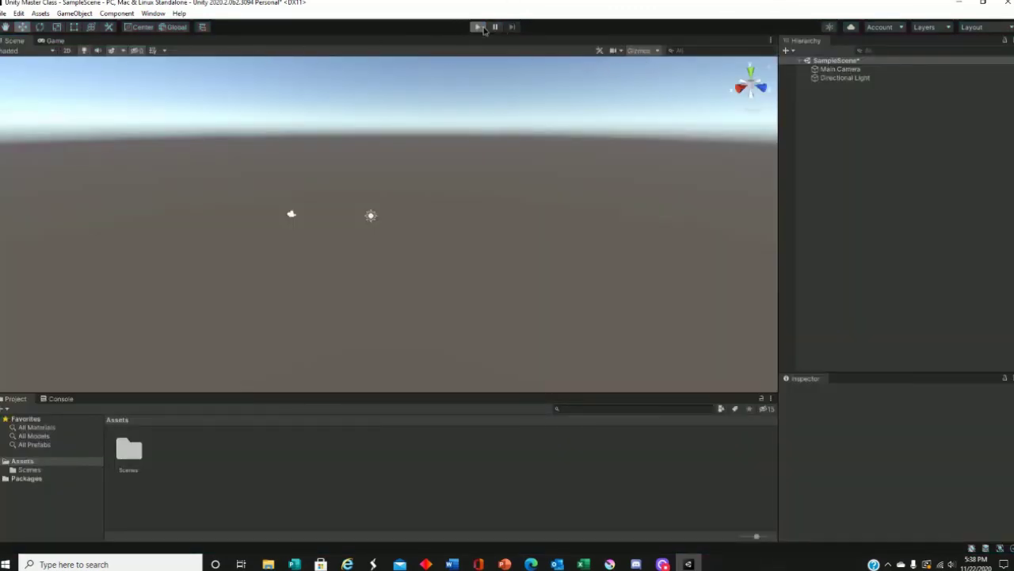
pyautogui.click(482, 28)
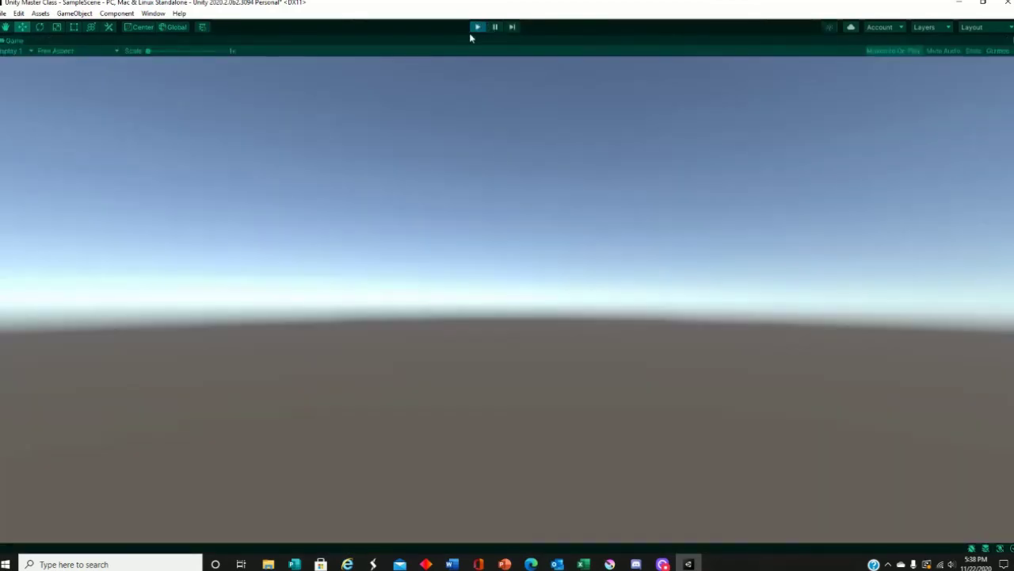
pyautogui.click(491, 32)
pyautogui.click(493, 28)
pyautogui.click(512, 28)
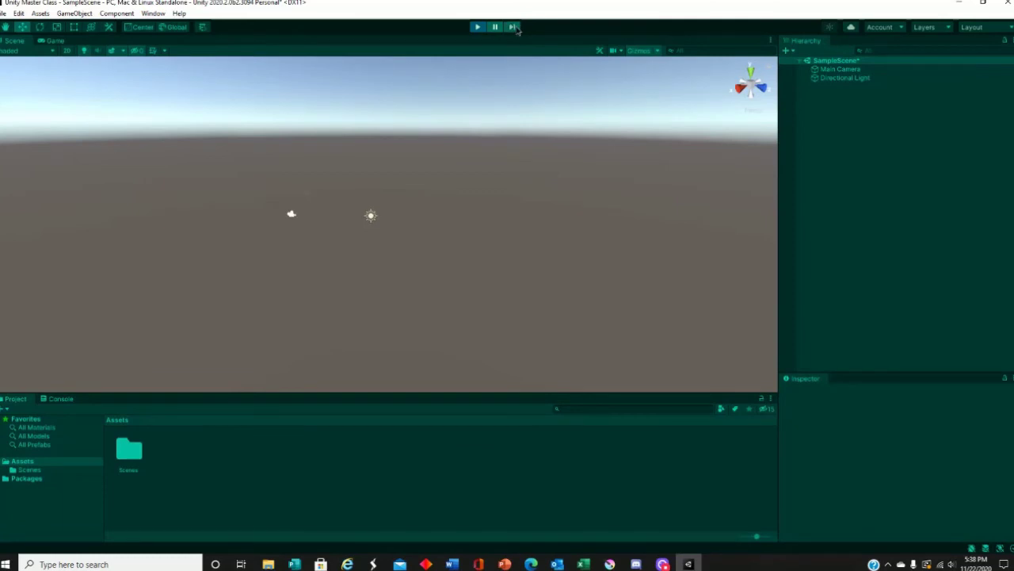
pyautogui.click(478, 28)
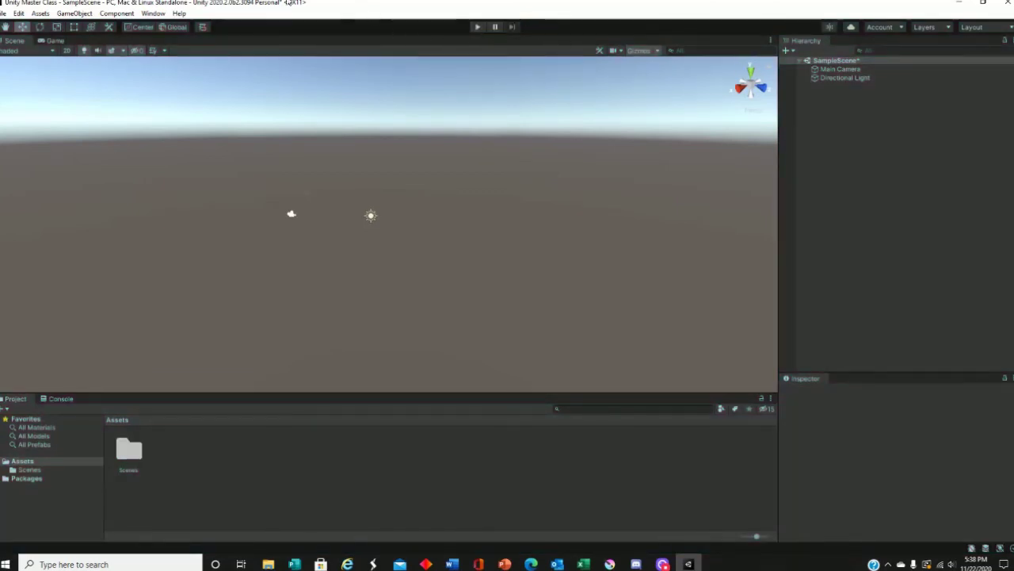
# Step: Look through the account options, the layer list and the available window layouts without changing them
pyautogui.click(900, 28)
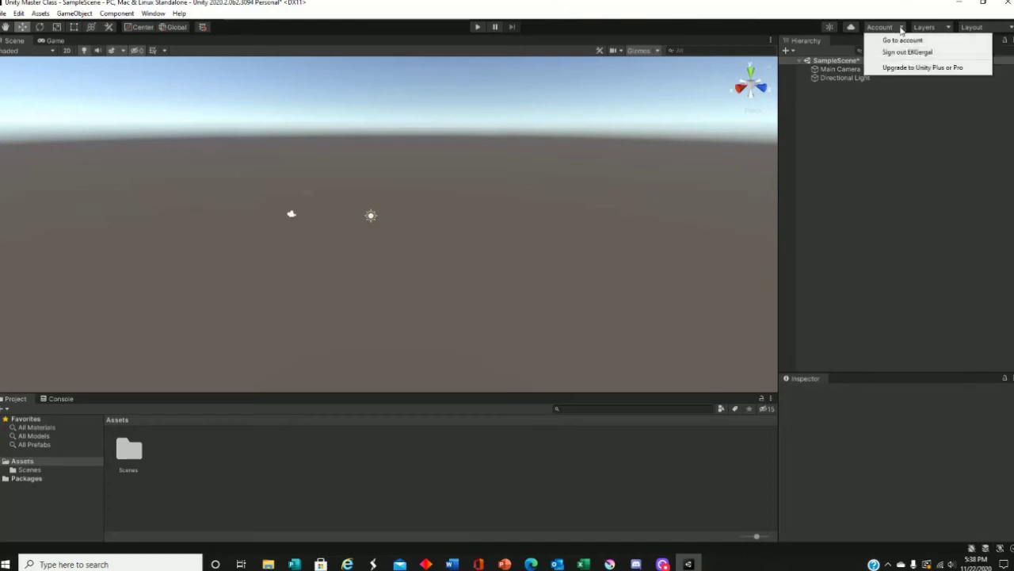
pyautogui.click(716, 106)
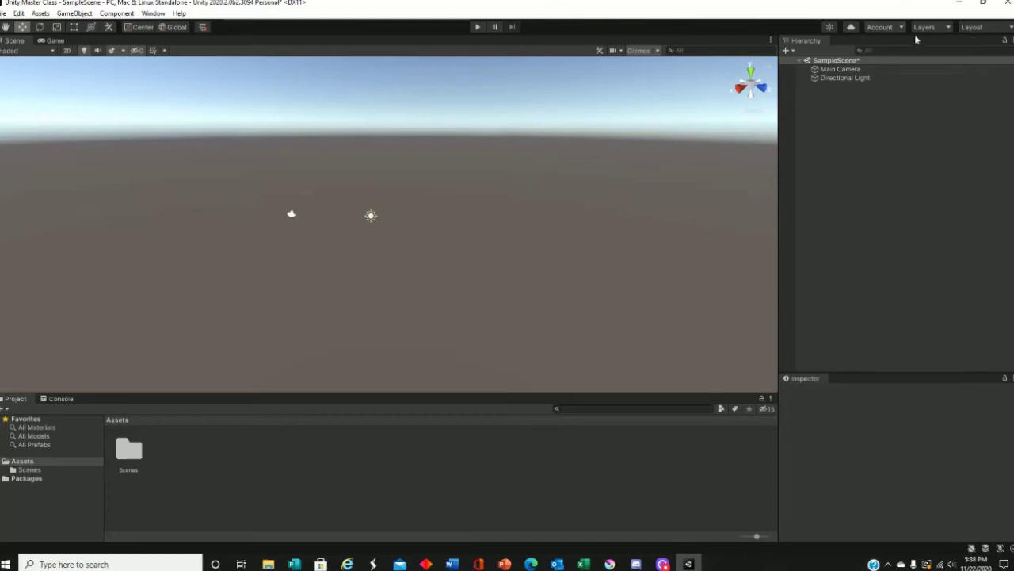
pyautogui.click(925, 27)
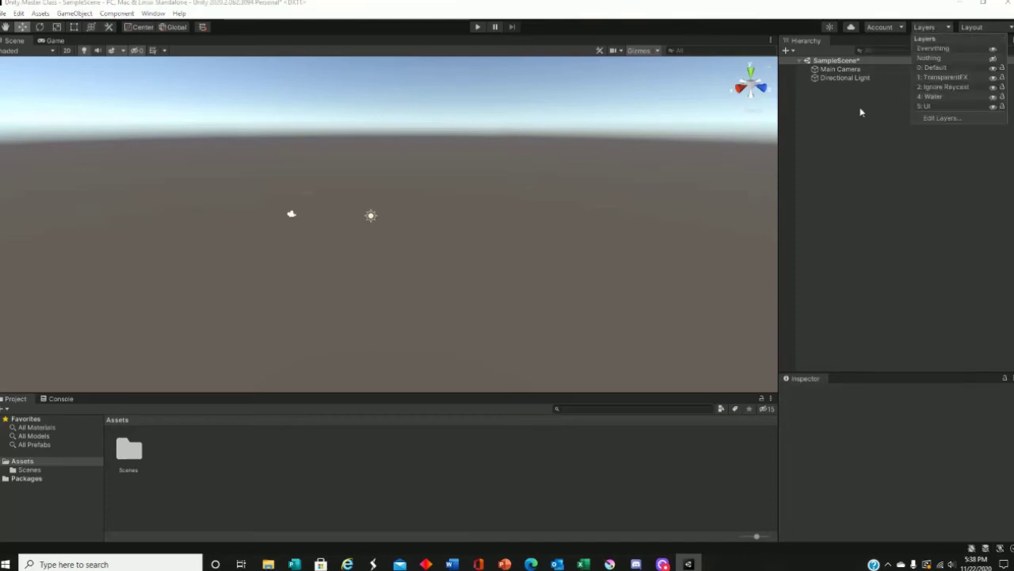
pyautogui.click(678, 171)
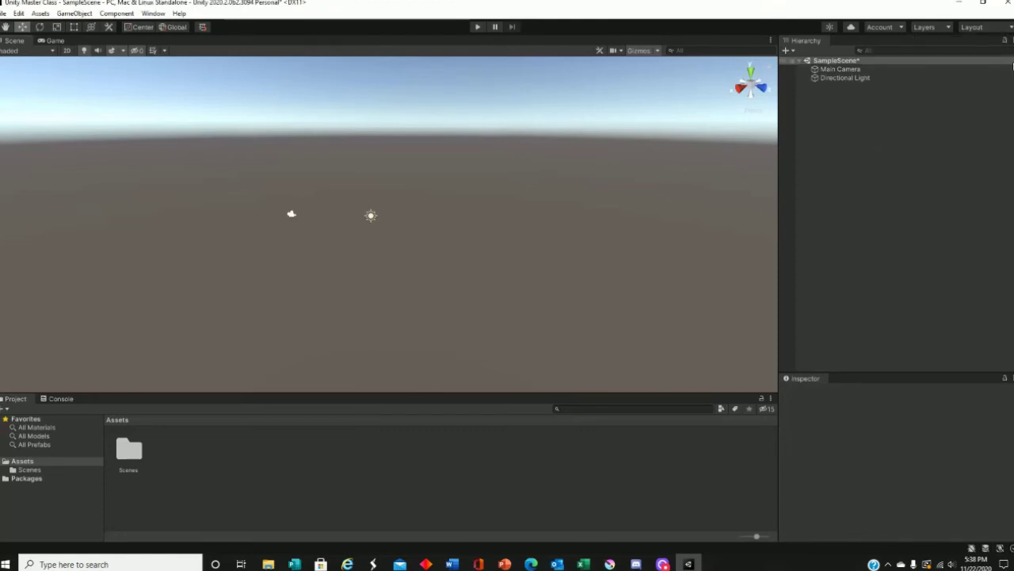
pyautogui.click(985, 32)
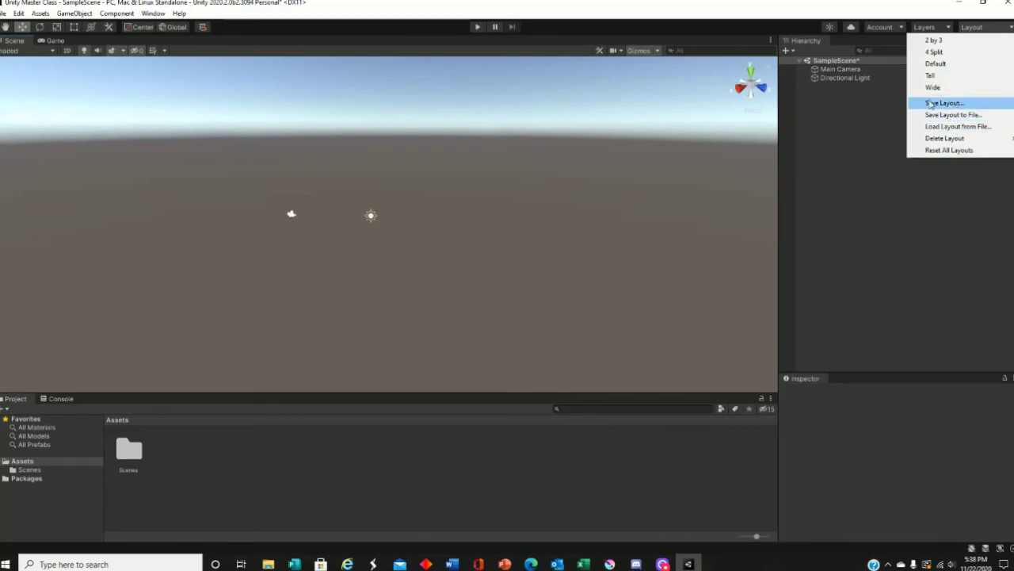
pyautogui.click(372, 232)
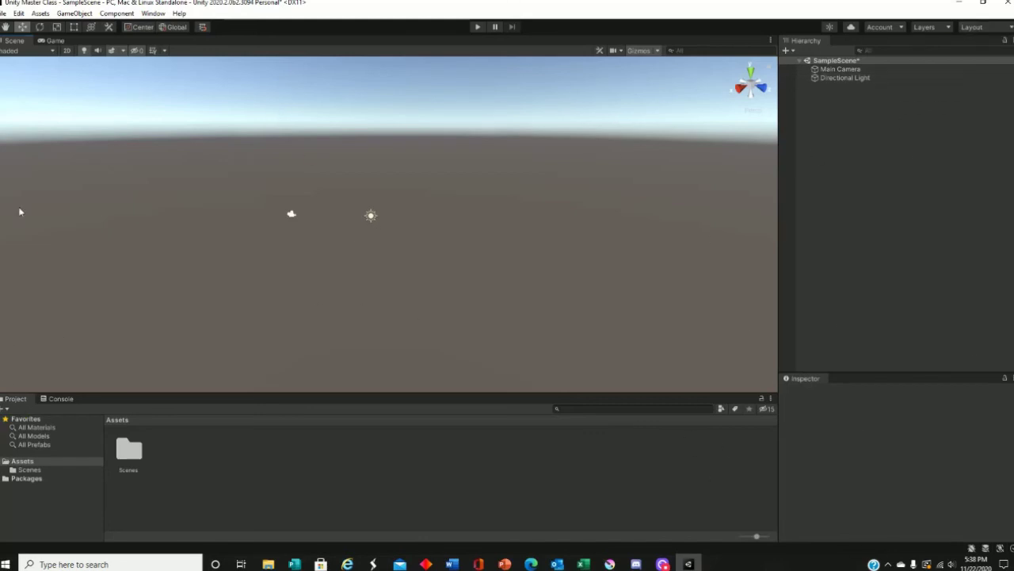
# Step: Try docking the Scene view below the Game view, put it back beside the Game view and readjust the Project panel's height
pyautogui.moveTo(19, 44); pyautogui.dragTo(277, 351)
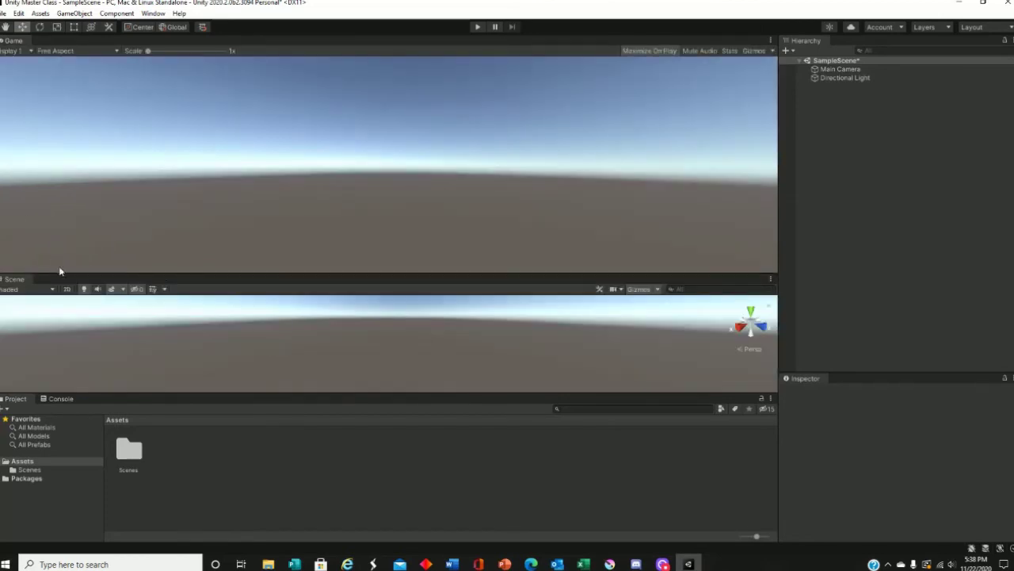
pyautogui.moveTo(68, 274); pyautogui.dragTo(74, 428)
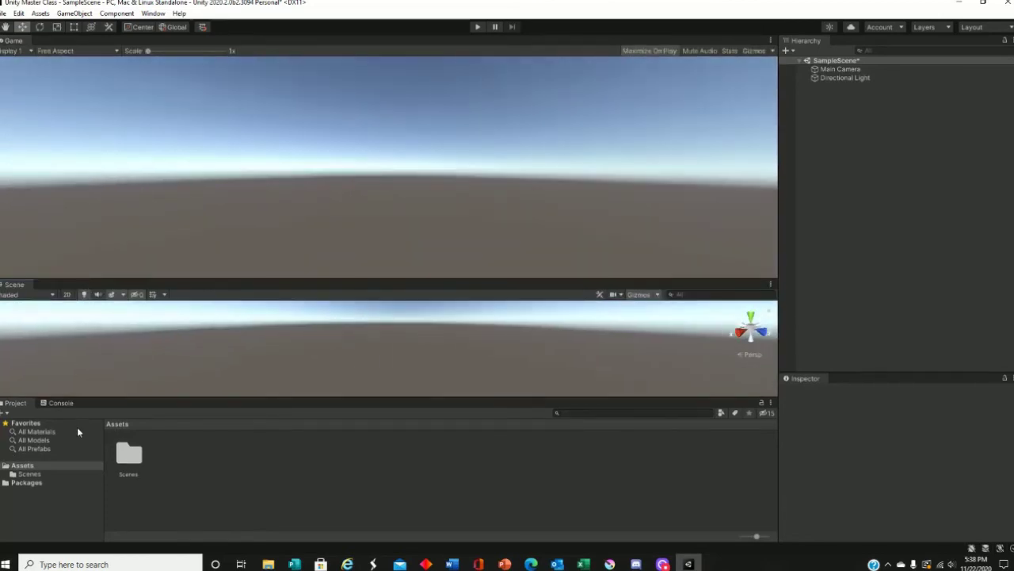
pyautogui.moveTo(12, 288); pyautogui.dragTo(8, 41)
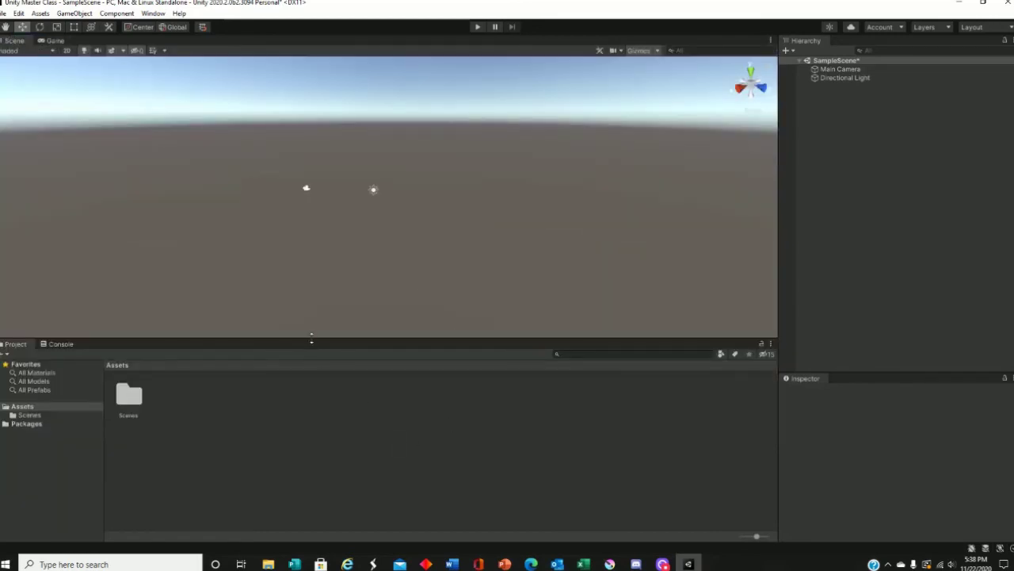
pyautogui.moveTo(310, 336); pyautogui.dragTo(297, 469)
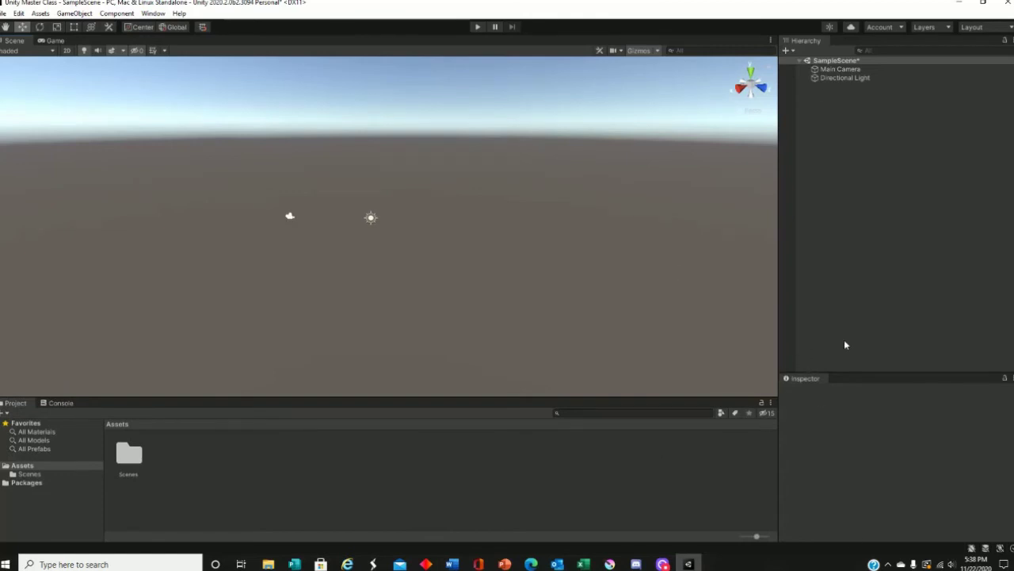
# Step: Save the current window arrangement as a layout named Cool Layout
pyautogui.click(971, 28)
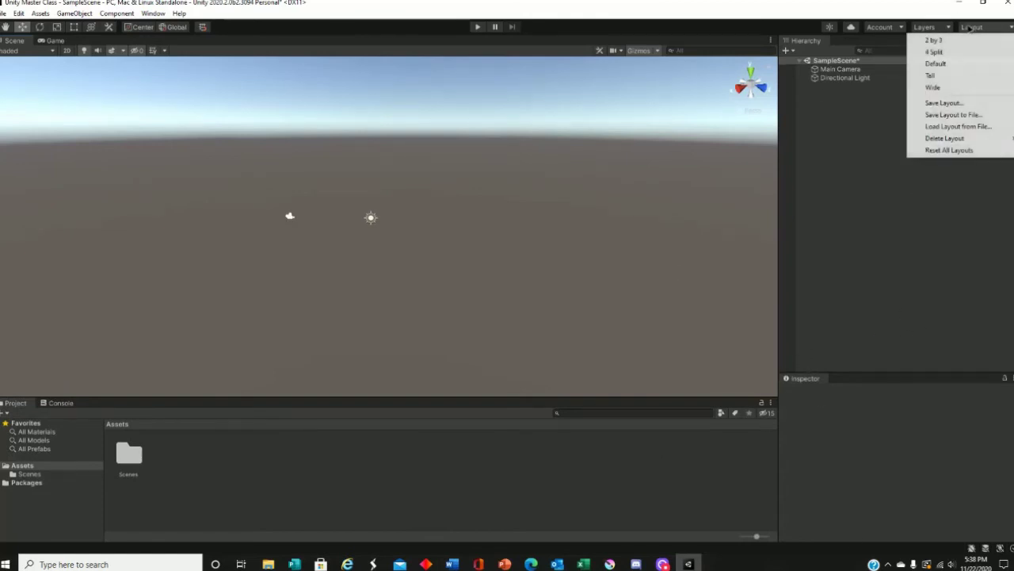
pyautogui.click(955, 104)
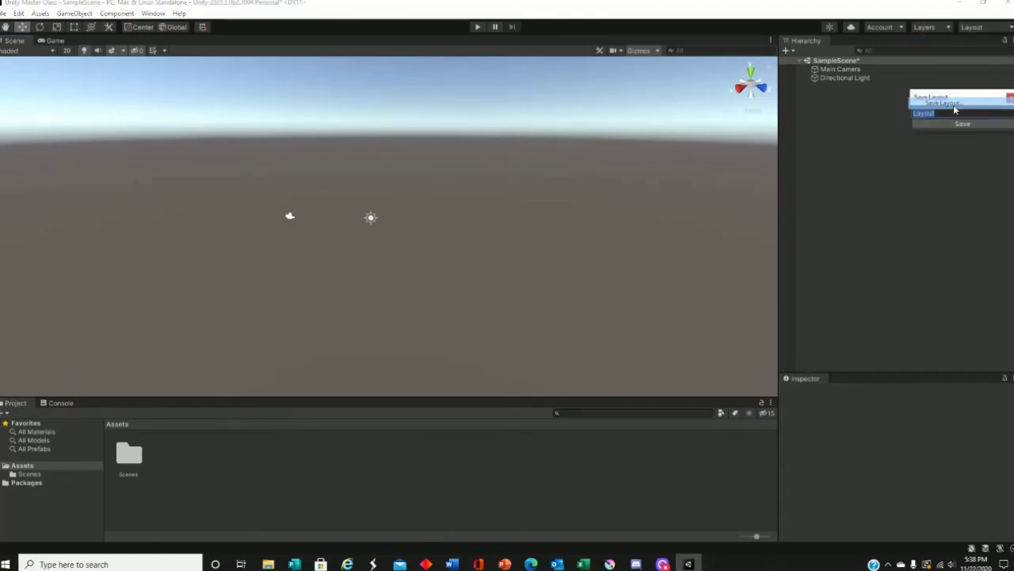
pyautogui.write('Cu')
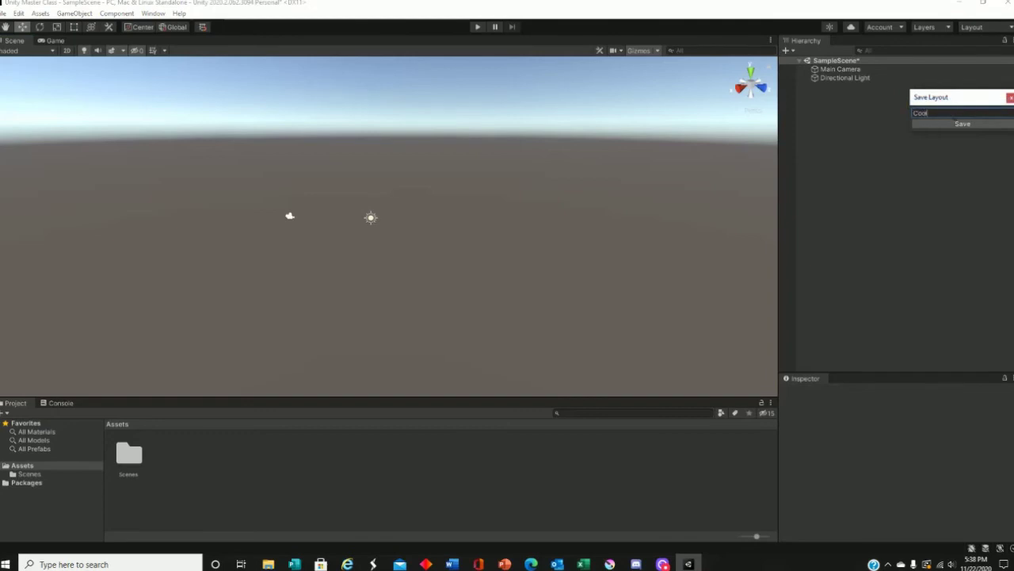
pyautogui.click(933, 123)
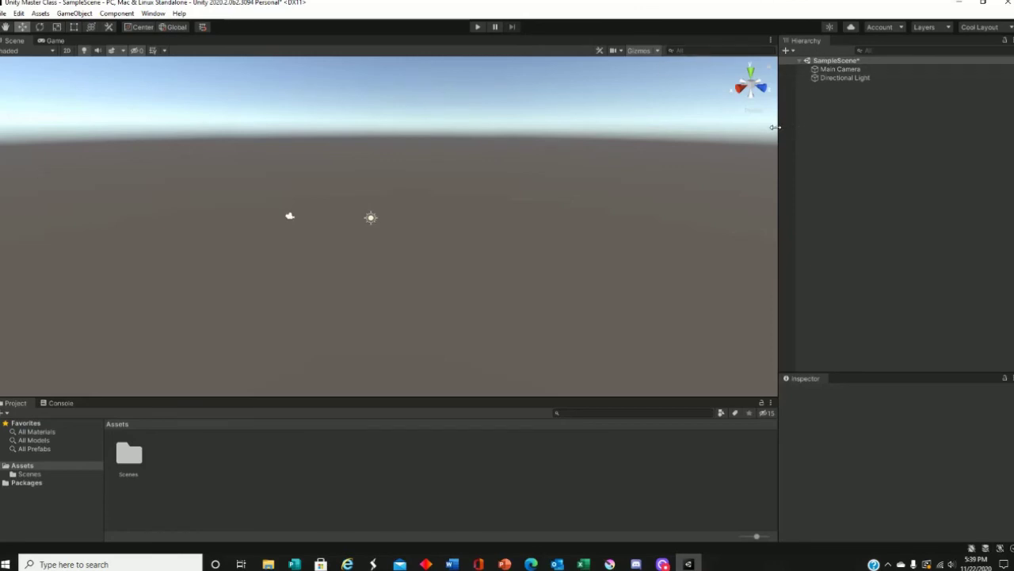
# Step: Add a 3D cube to the sample scene
pyautogui.click(90, 14)
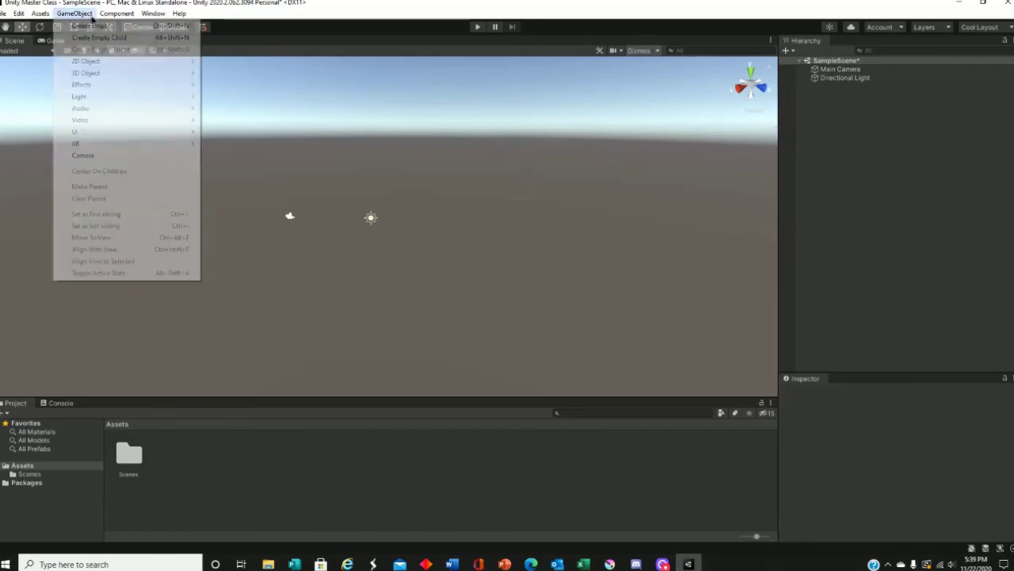
pyautogui.click(87, 15)
pyautogui.click(87, 15)
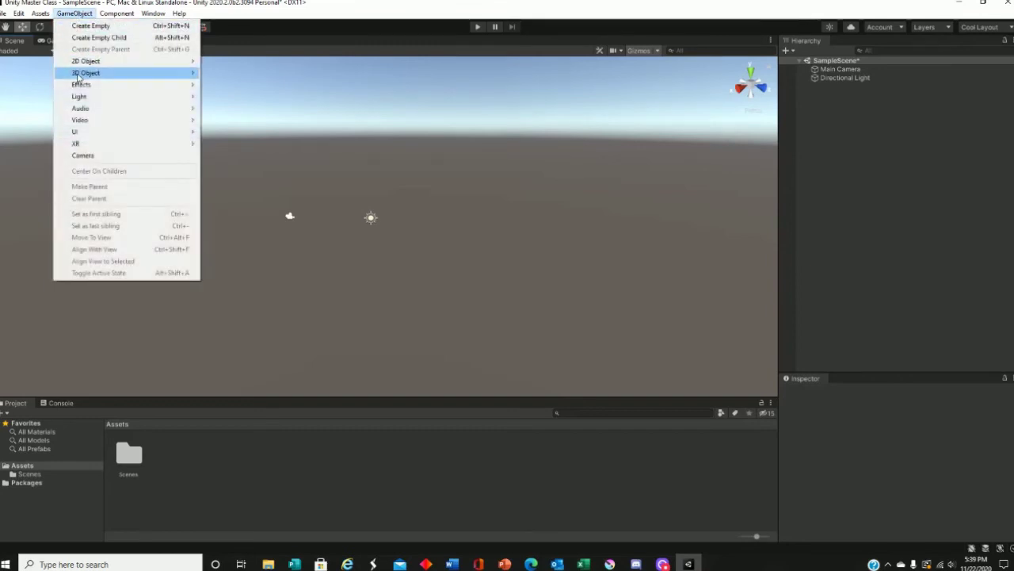
pyautogui.moveTo(79, 73)
pyautogui.click(230, 74)
# Step: Add a 3D capsule to the sample scene alongside the cube
pyautogui.click(74, 14)
pyautogui.moveTo(95, 73)
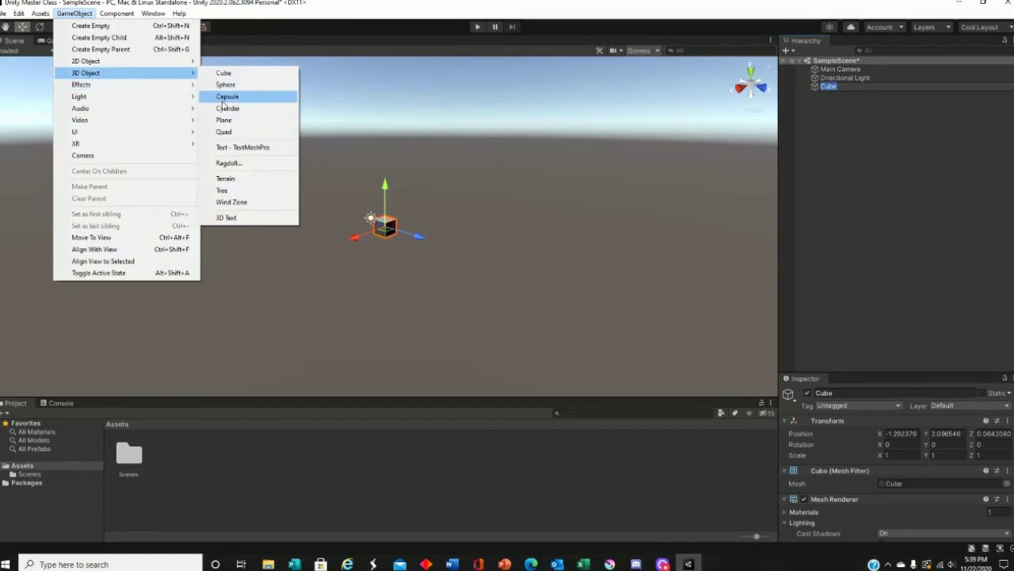
pyautogui.click(225, 96)
pyautogui.click(849, 124)
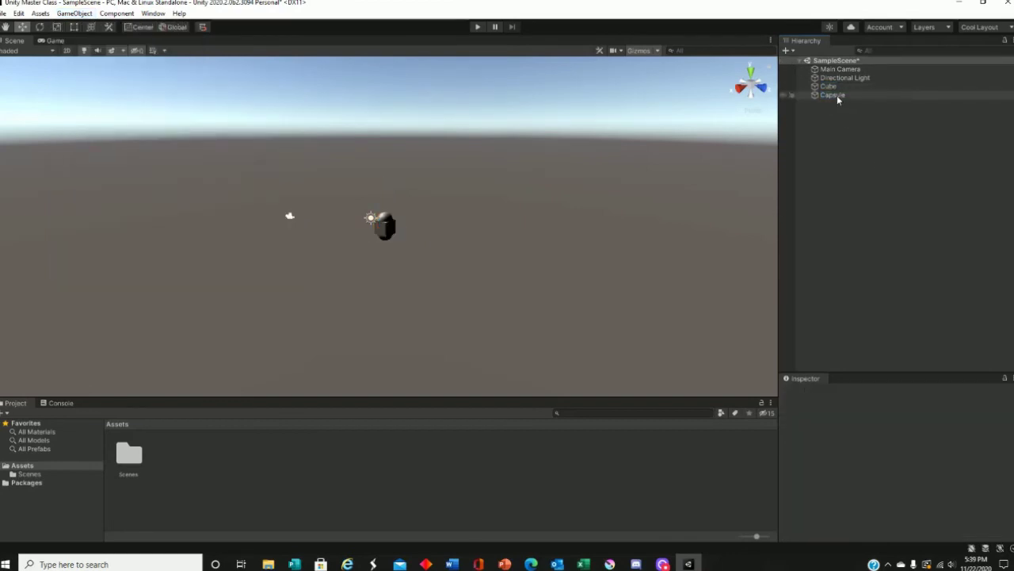
# Step: Select the cube and the capsule in turn, and delete the capsule from the scene
pyautogui.click(831, 86)
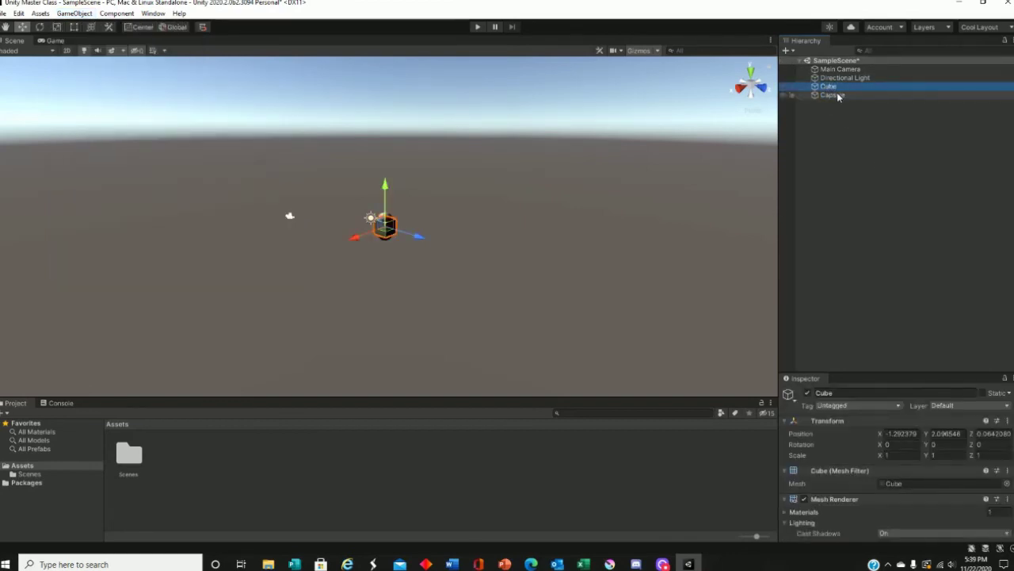
pyautogui.click(834, 96)
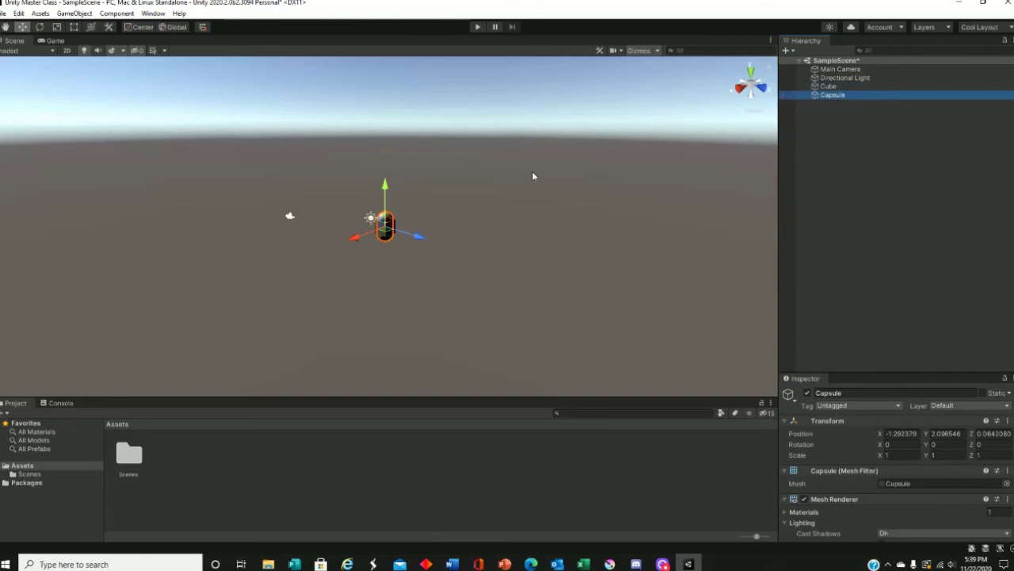
pyautogui.press('Delete')
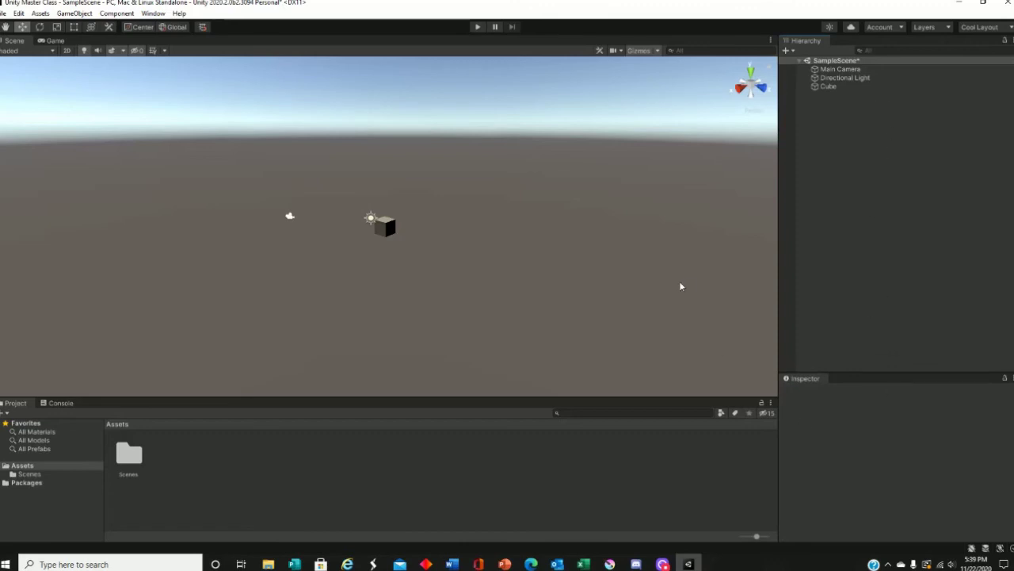
# Step: Try a Y rotation of 4 on the cube and clear the value again
pyautogui.click(834, 87)
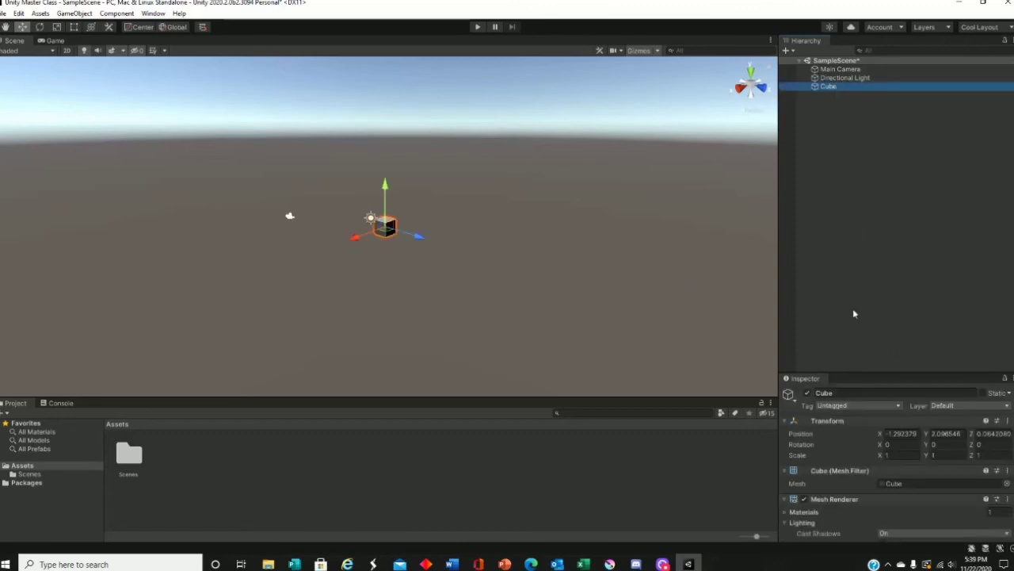
pyautogui.click(939, 445)
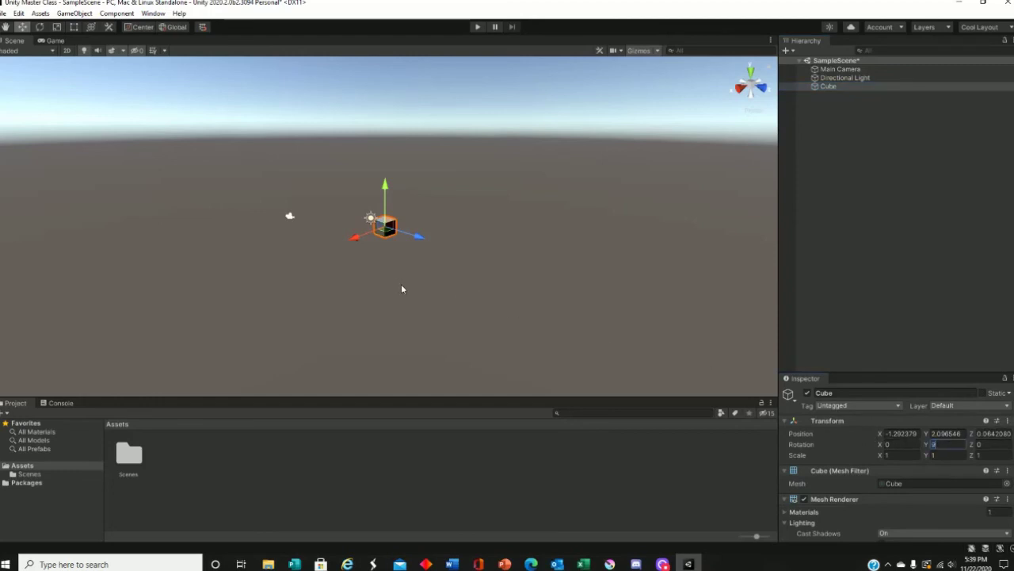
pyautogui.press('BackSpace')
pyautogui.write('4')
pyautogui.press('BackSpace')
# Step: Try an X scale of 5 on the cube and set it back to 1
pyautogui.click(884, 455)
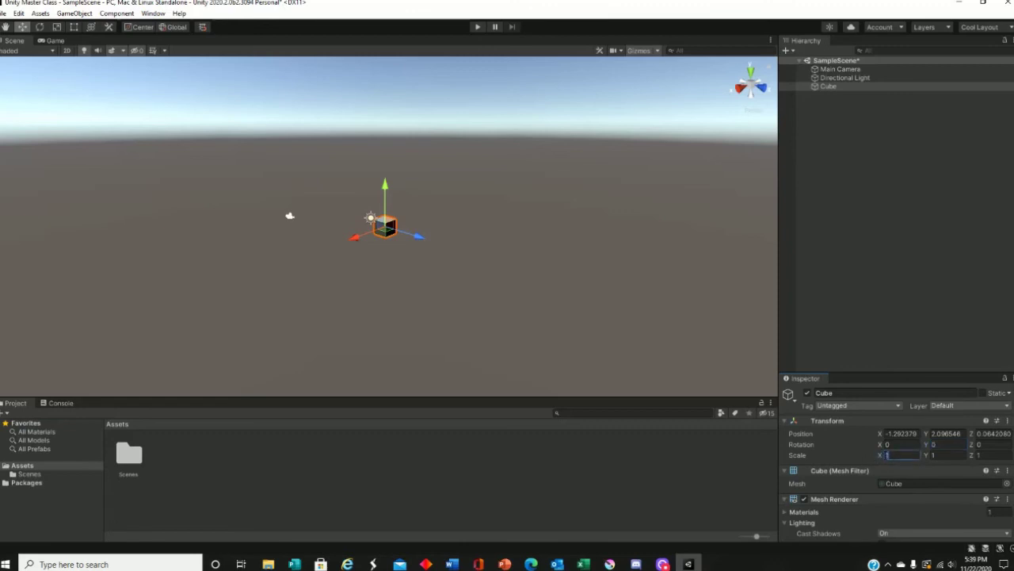
pyautogui.write('5')
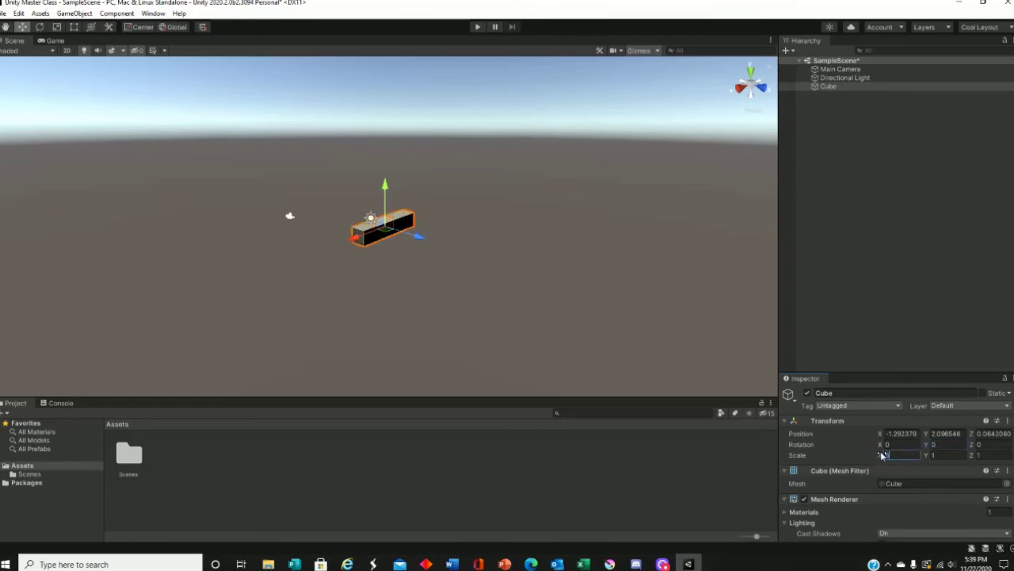
pyautogui.press('BackSpace')
pyautogui.write('1')
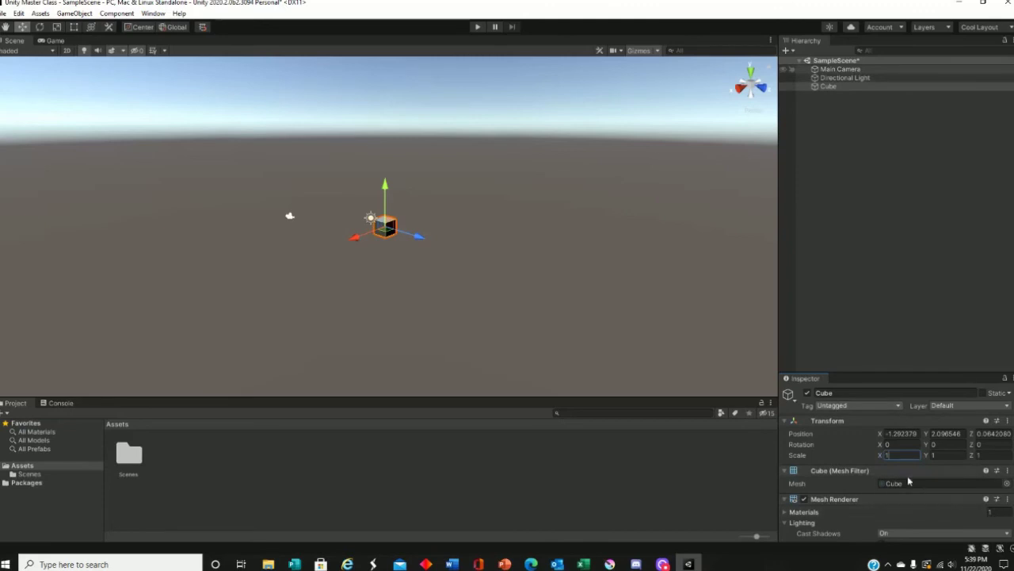
# Step: Look through the cube's components down to the Box Collider, and rename the cube as bebe
pyautogui.scroll(-3, 909, 462)
pyautogui.scroll(3, 912, 461)
pyautogui.scroll(-5, 913, 438)
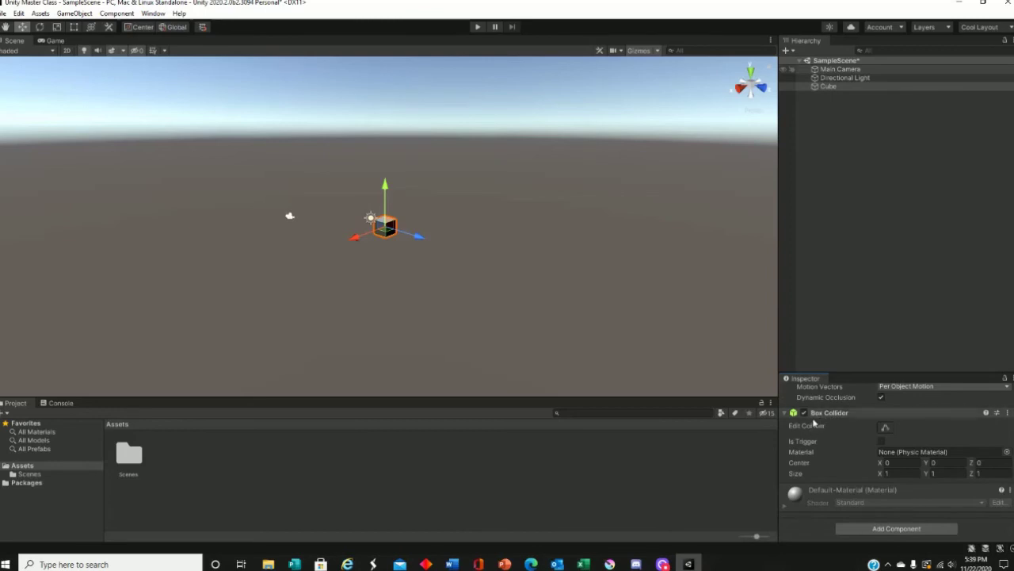
pyautogui.scroll(5, 815, 420)
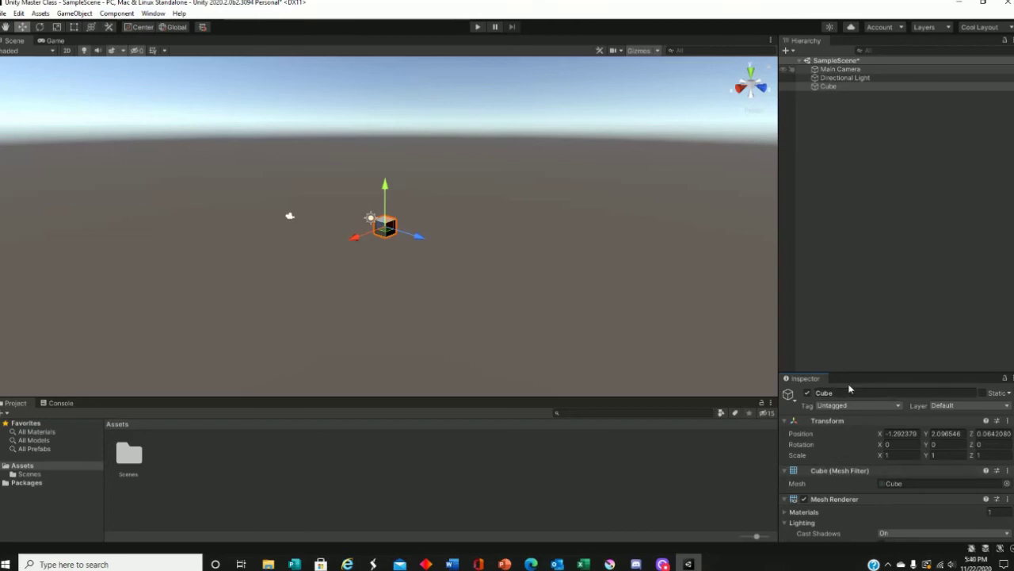
pyautogui.click(828, 397)
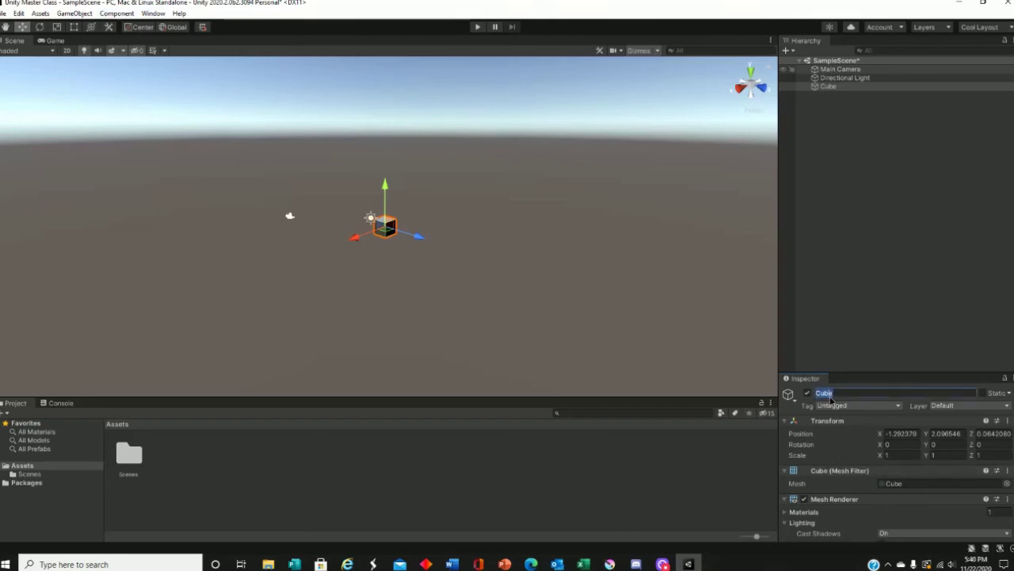
pyautogui.write('bebe')
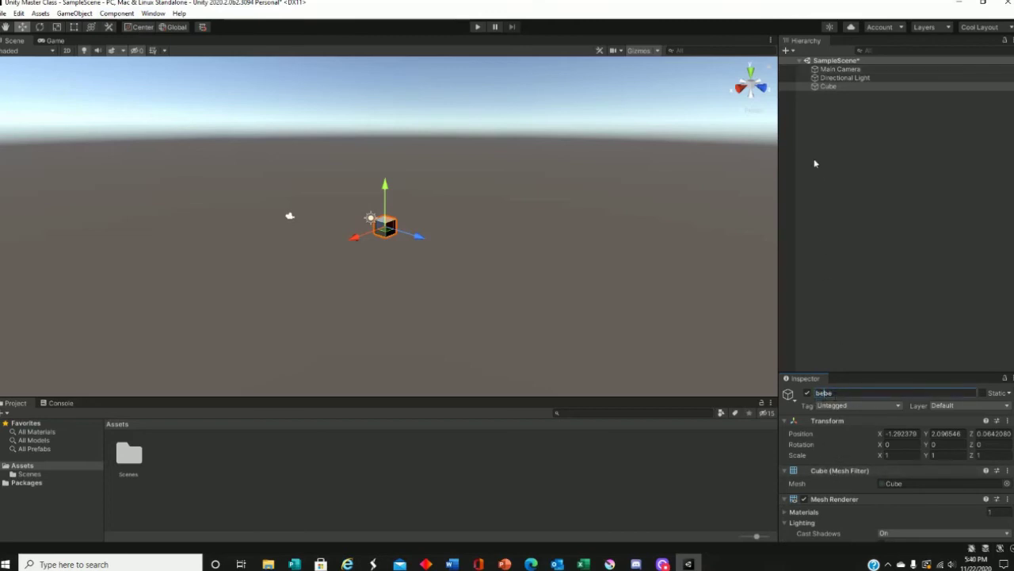
# Step: Delete the bebe object from the sample scene
pyautogui.rightClick(821, 86)
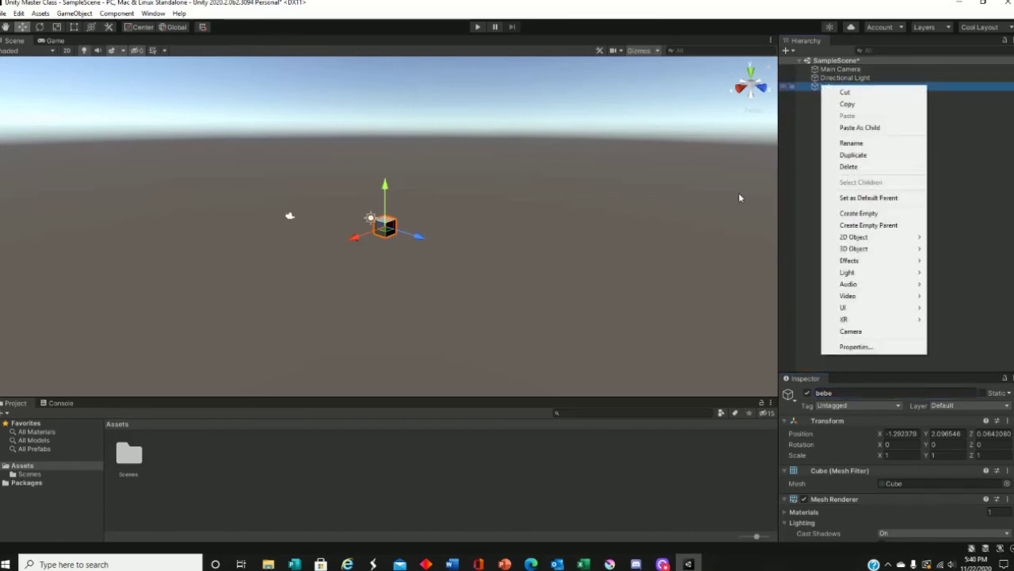
pyautogui.click(806, 147)
pyautogui.press('Delete')
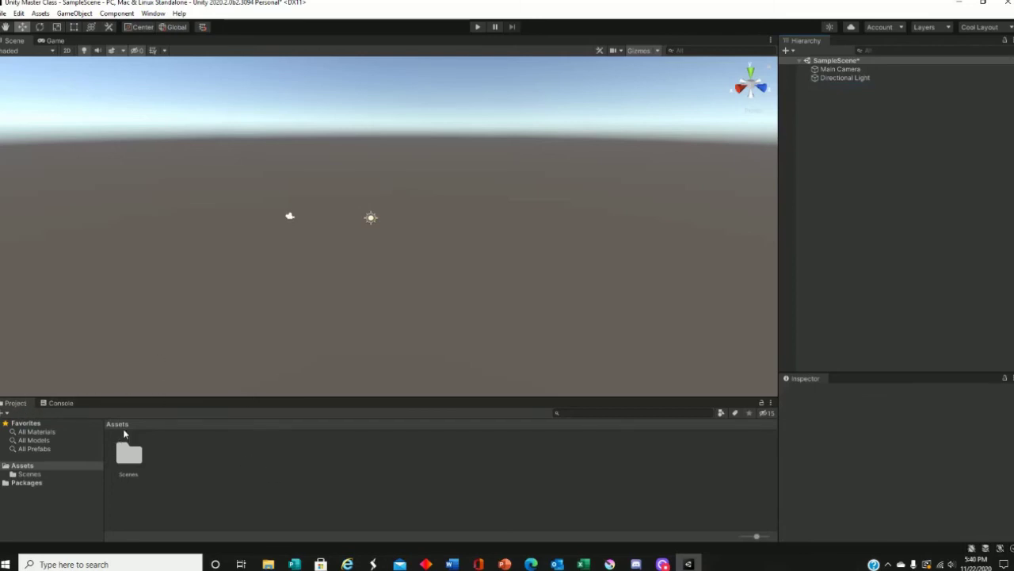
# Step: Create a new folder in Assets and clear the name typed for it
pyautogui.moveTo(267, 563)
pyautogui.rightClick(206, 448)
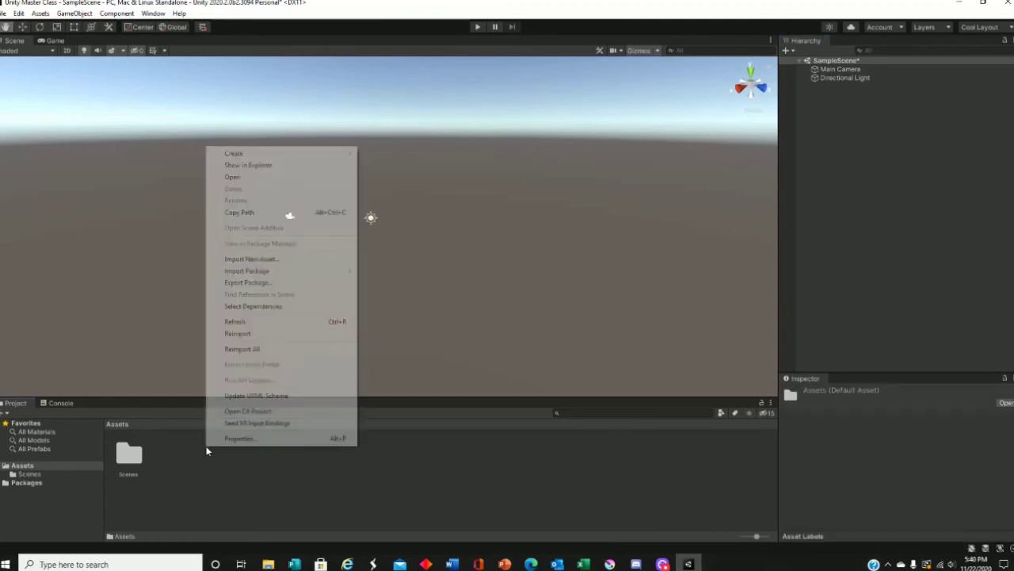
pyautogui.moveTo(341, 153)
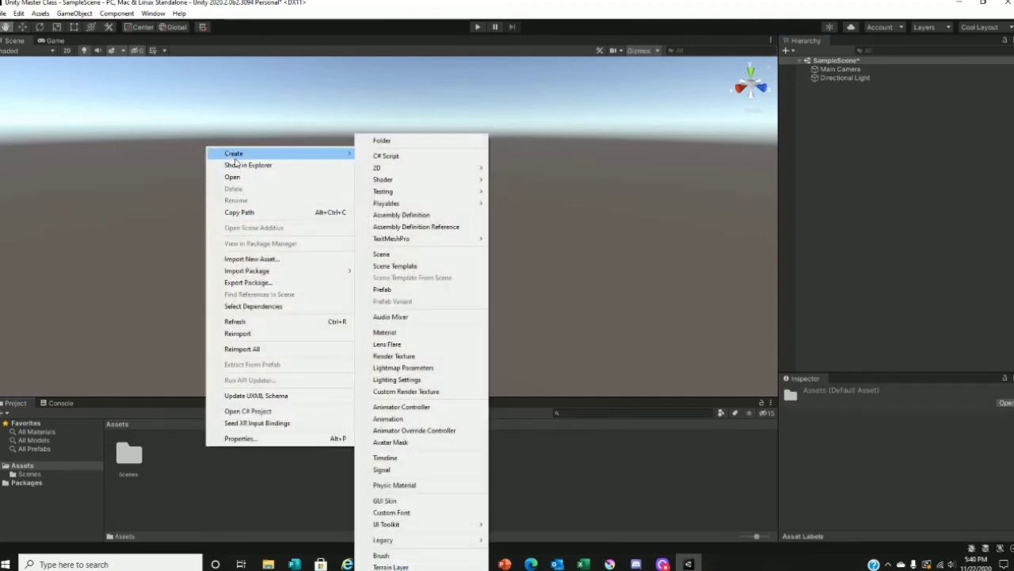
pyautogui.click(379, 141)
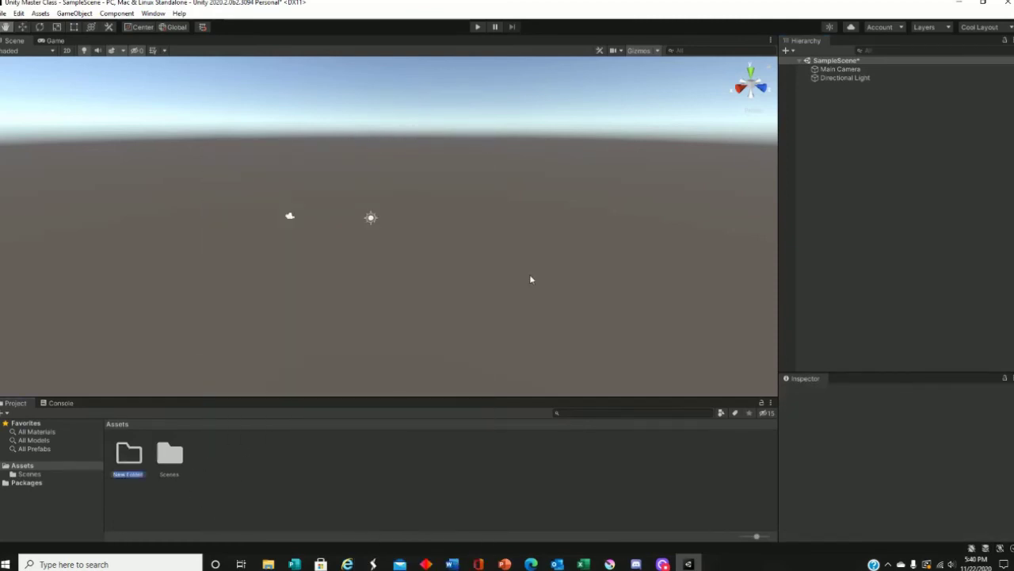
pyautogui.press('BackSpace')
pyautogui.press('BackSpace')
pyautogui.press('BackSpace')
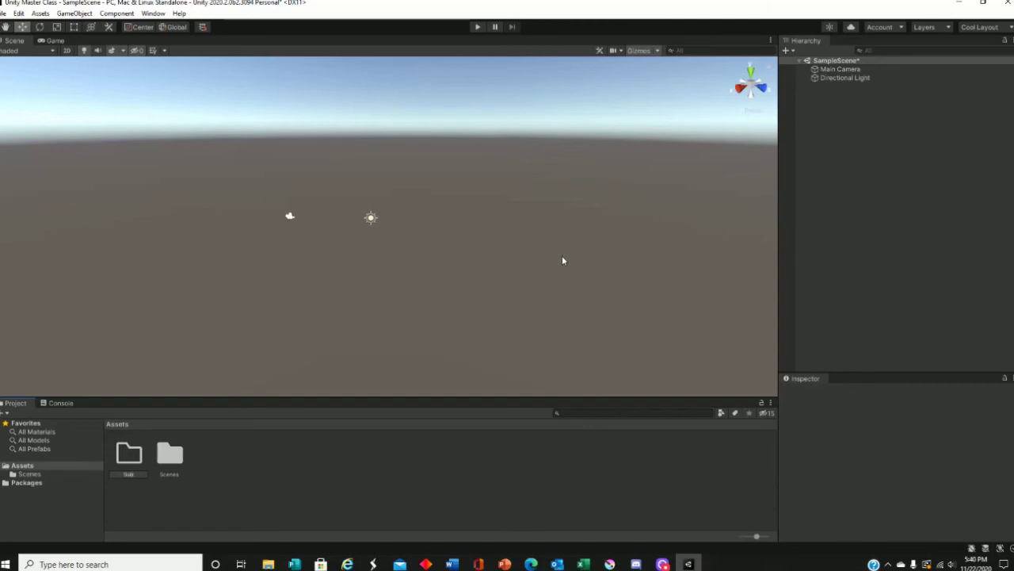
pyautogui.press('BackSpace')
pyautogui.press('BackSpace')
# Step: Delete the New Folder asset from the project and accept its permanent removal
pyautogui.click(144, 463)
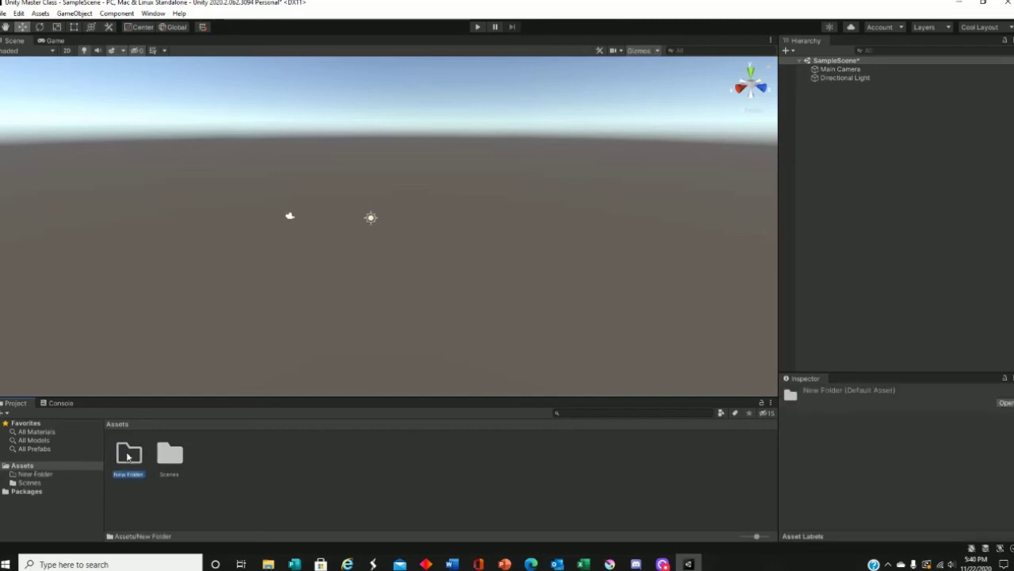
pyautogui.press('Delete')
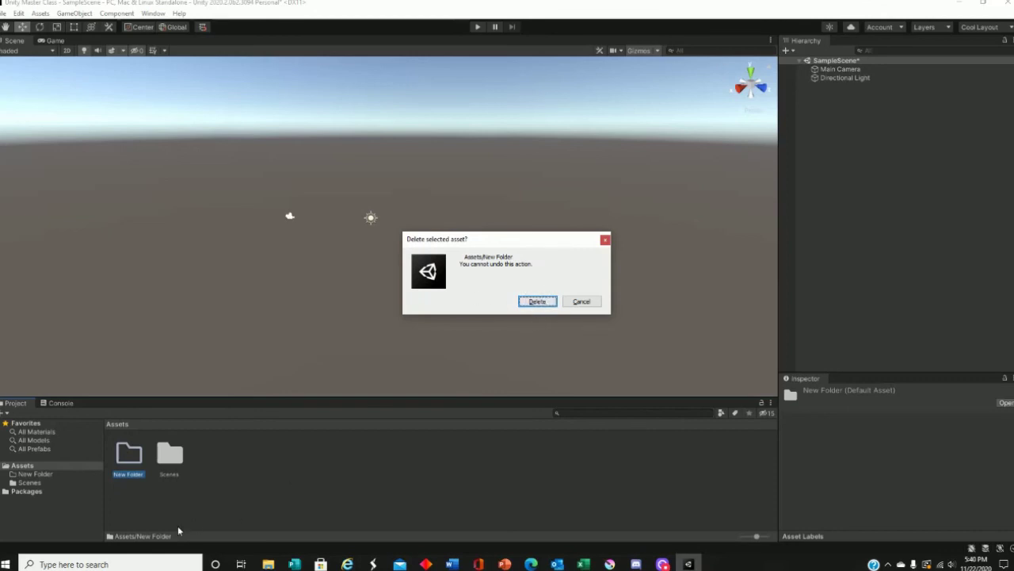
pyautogui.click(535, 301)
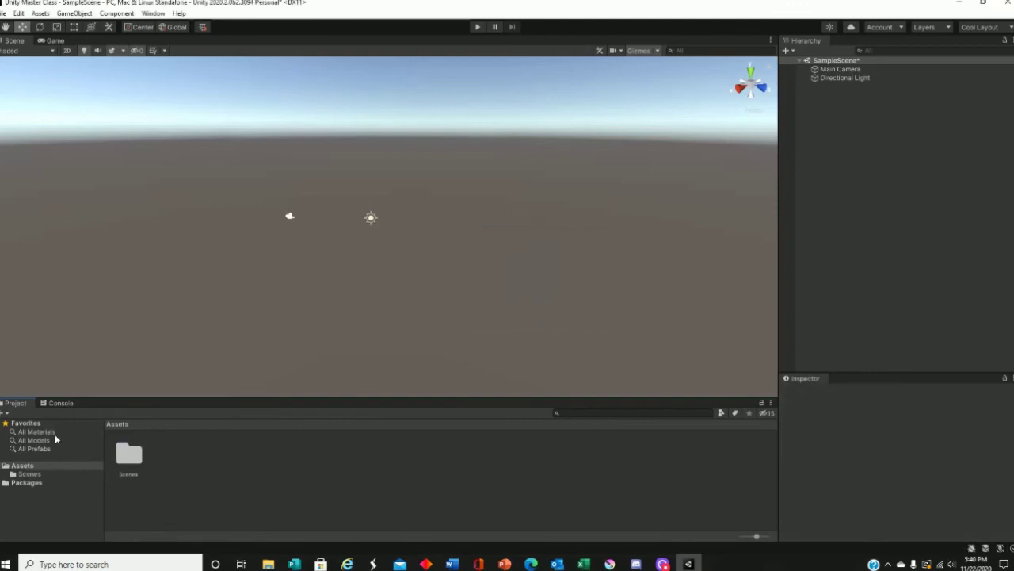
# Step: Look at the Console output area and return to the project's assets
pyautogui.click(57, 404)
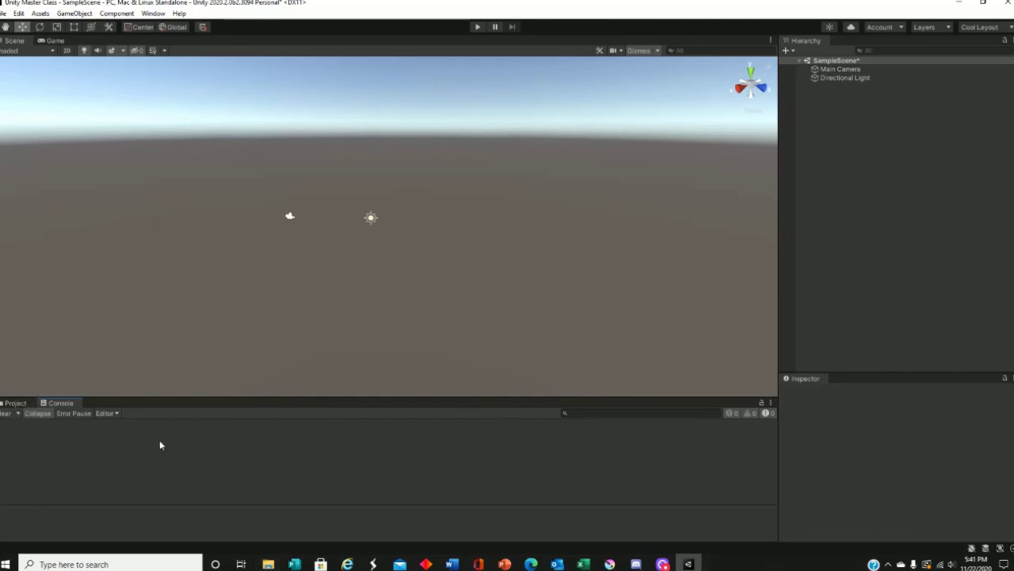
pyautogui.click(16, 403)
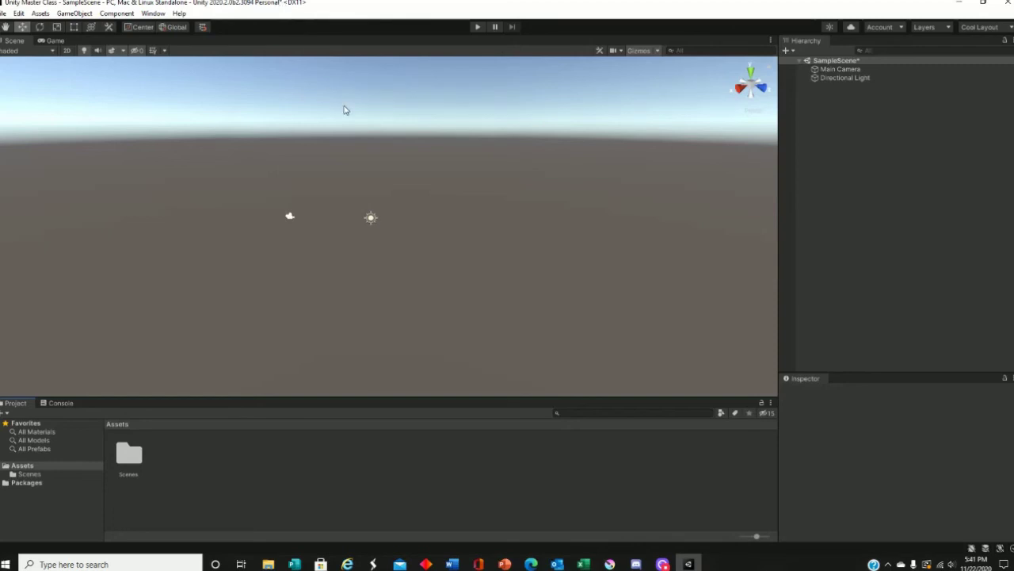
# Step: Save the changes to the current sample scene
pyautogui.hotkey('ctrl', 's')
pyautogui.click(3, 14)
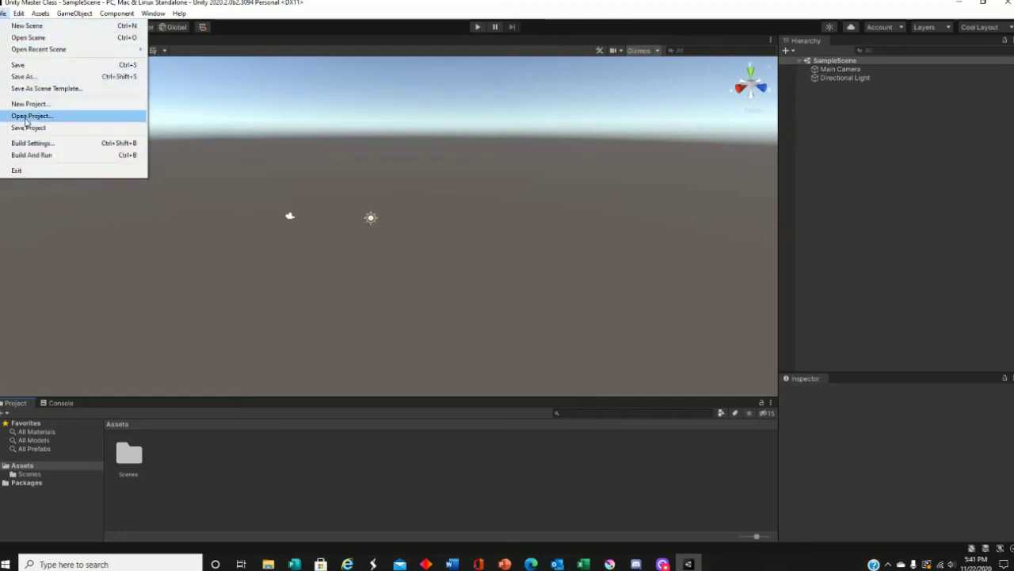
pyautogui.click(26, 67)
pyautogui.click(3, 14)
pyautogui.click(37, 78)
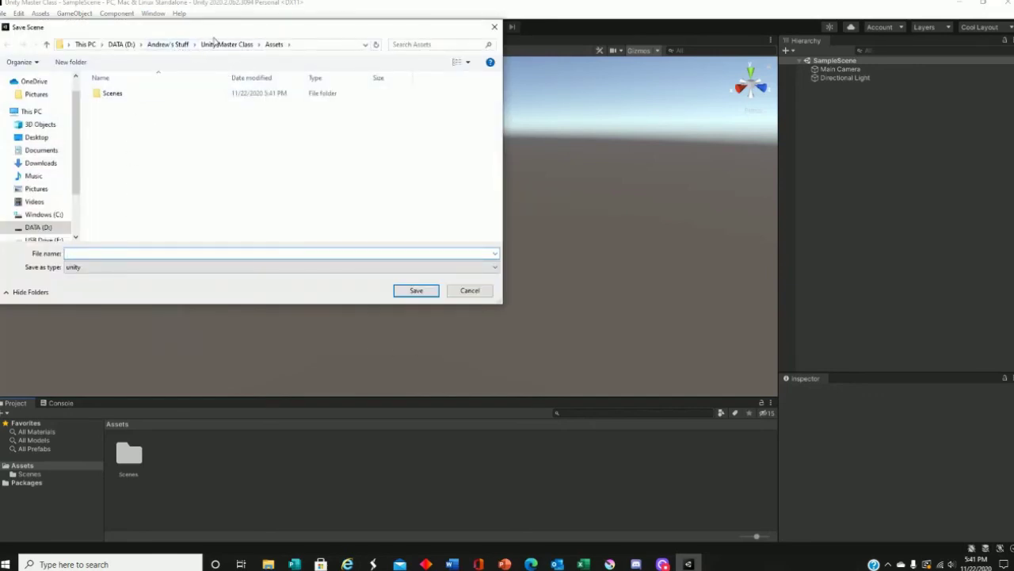
pyautogui.doubleClick(168, 93)
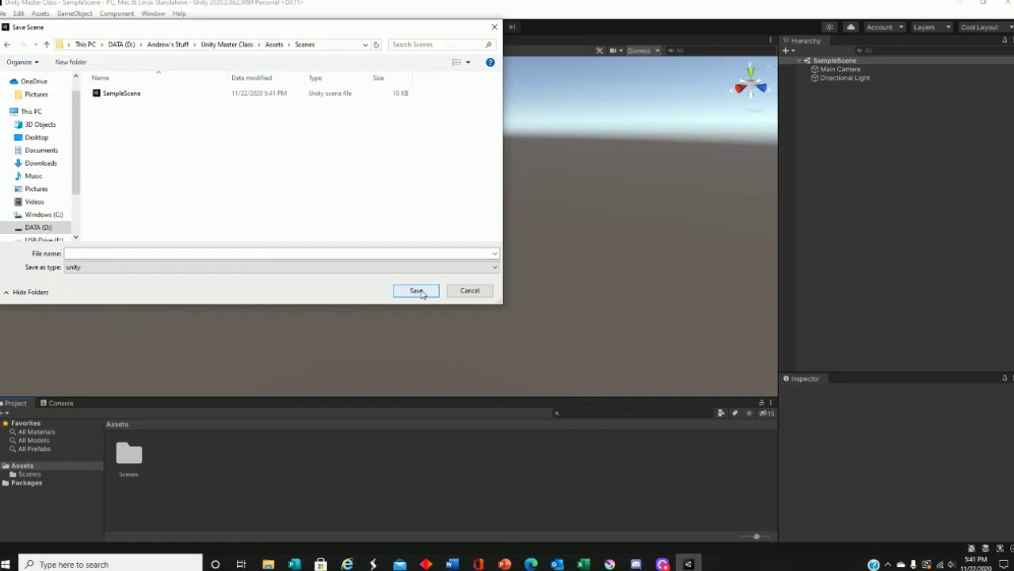
pyautogui.click(469, 290)
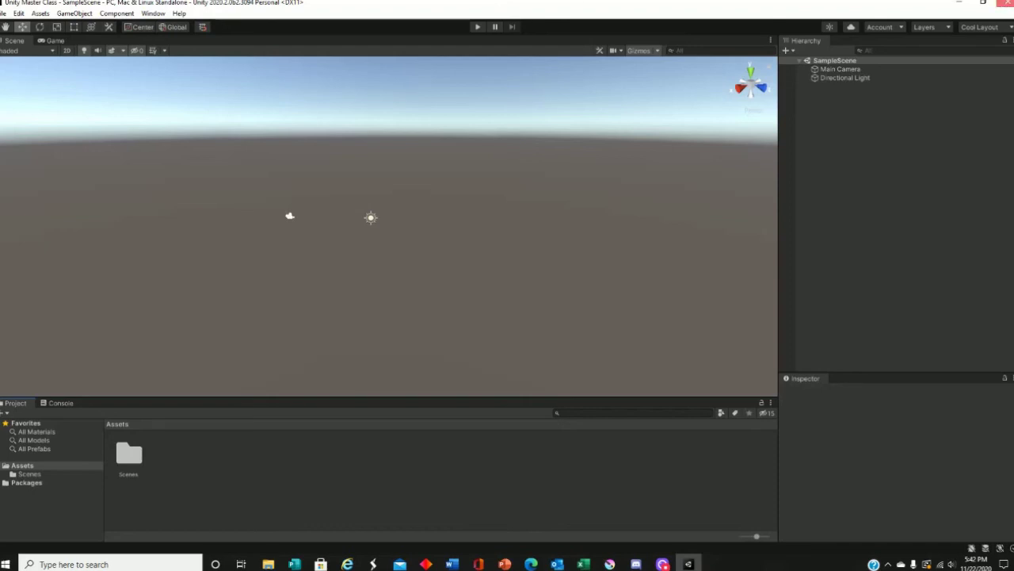
# Step: Close the editor and return to the desktop
pyautogui.click(1002, 3)
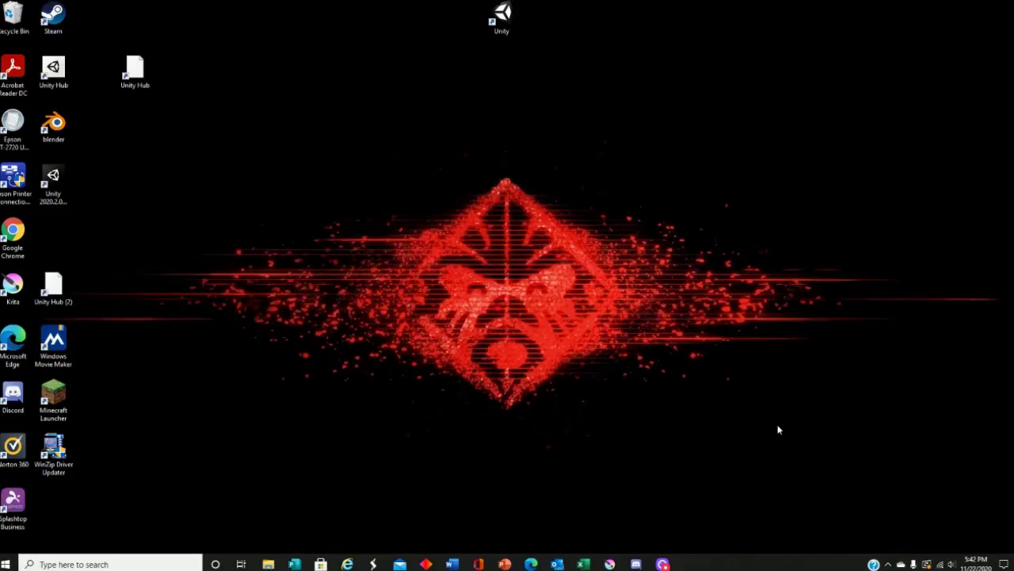